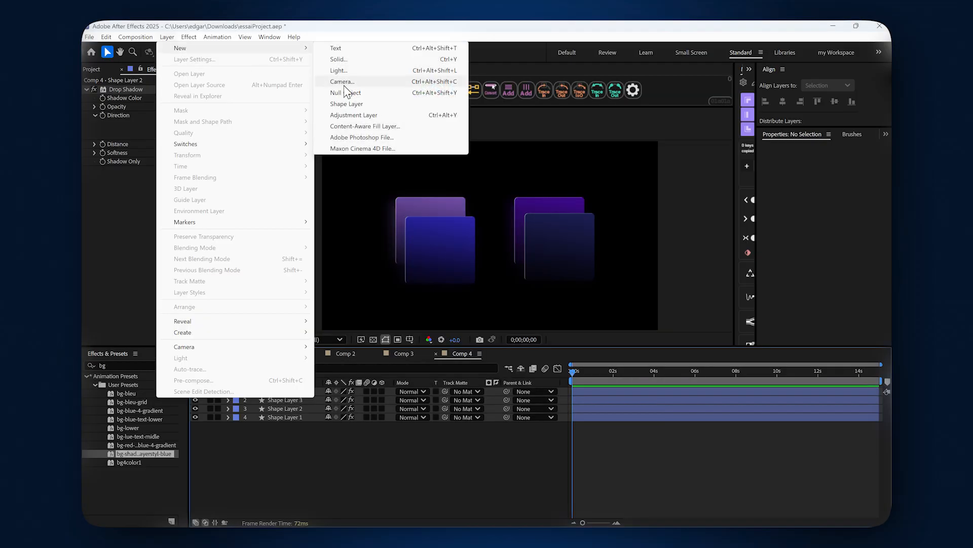
Create a two-node camera named Camera 1 with the 50mm preset
left_click(345, 84)
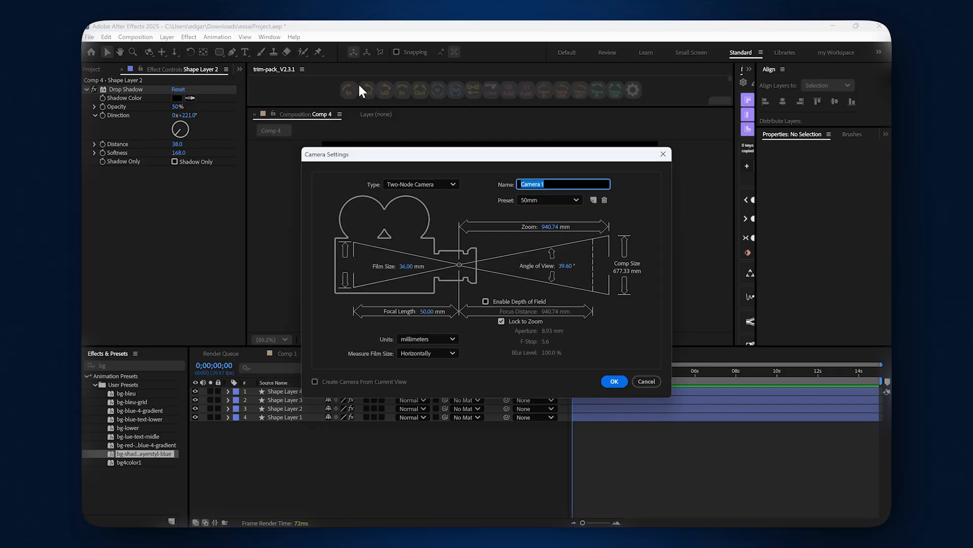
left_click(429, 37)
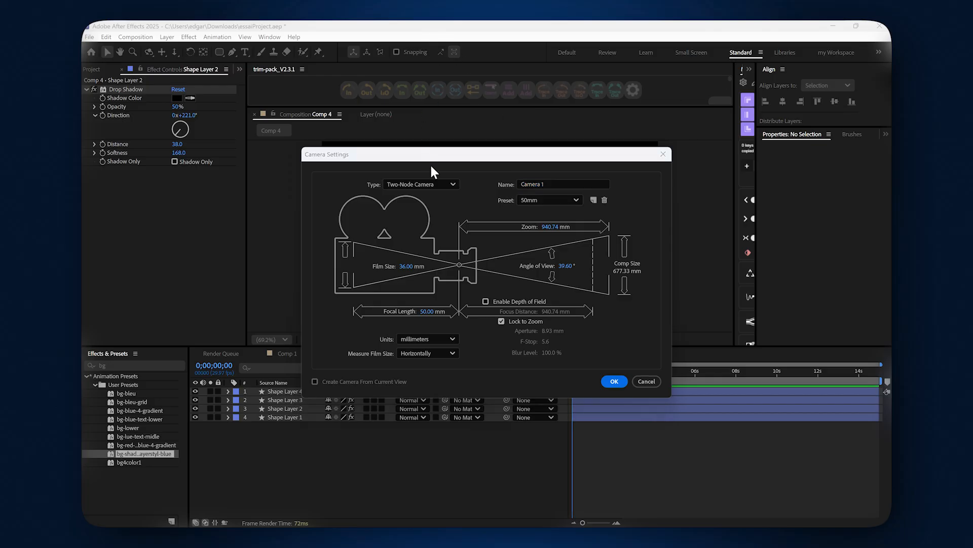
left_click(449, 183)
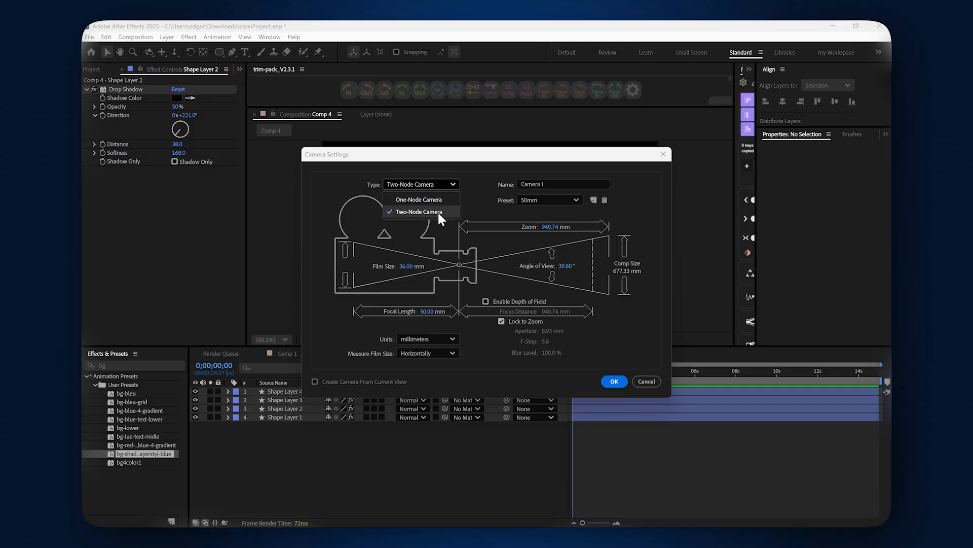
left_click(430, 38)
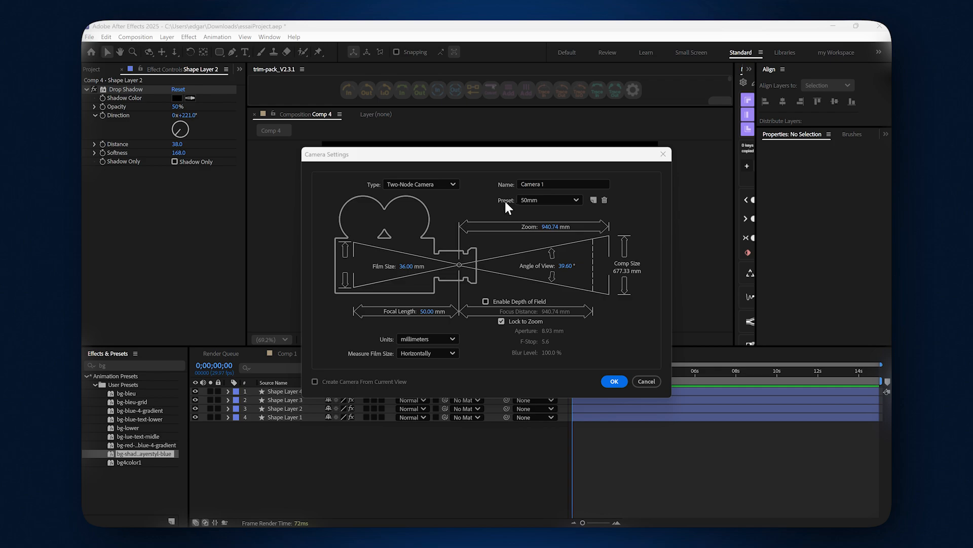
left_click(576, 199)
left_click(614, 380)
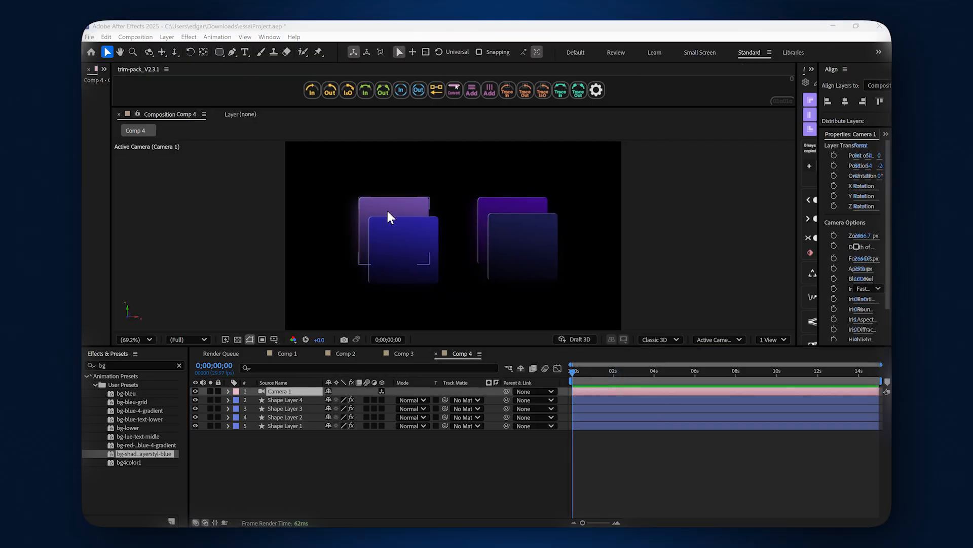
Switch the composition viewer to the 4 Views layout
left_click(784, 338)
left_click(783, 377)
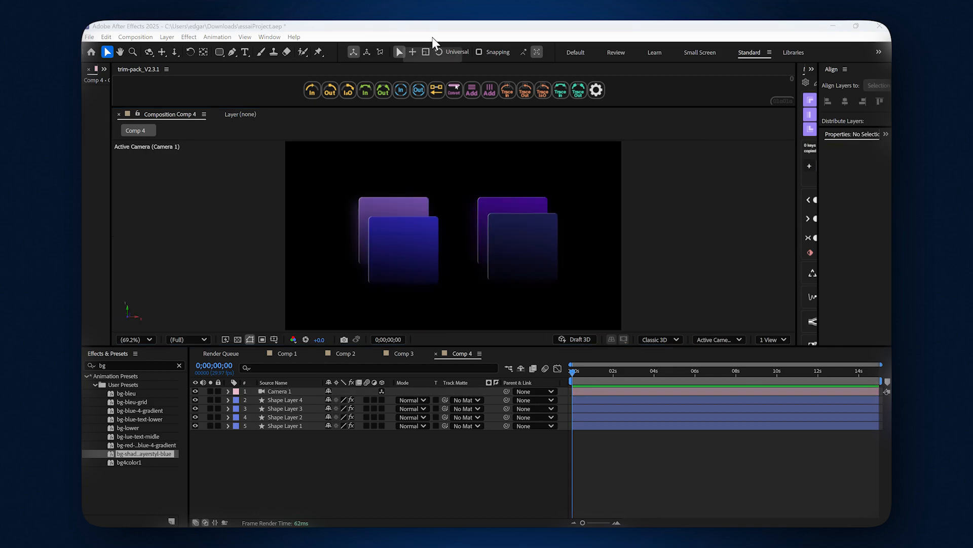
left_click(783, 337)
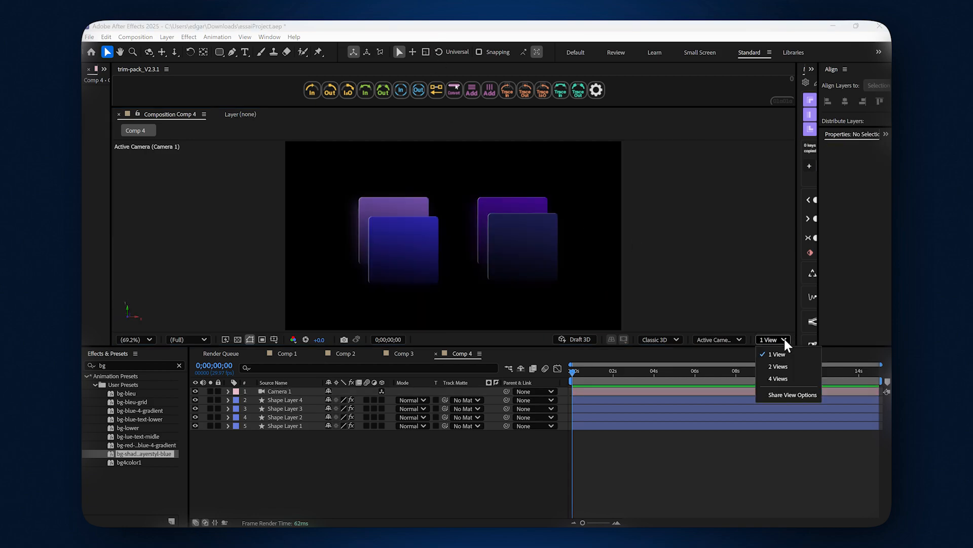
left_click(783, 377)
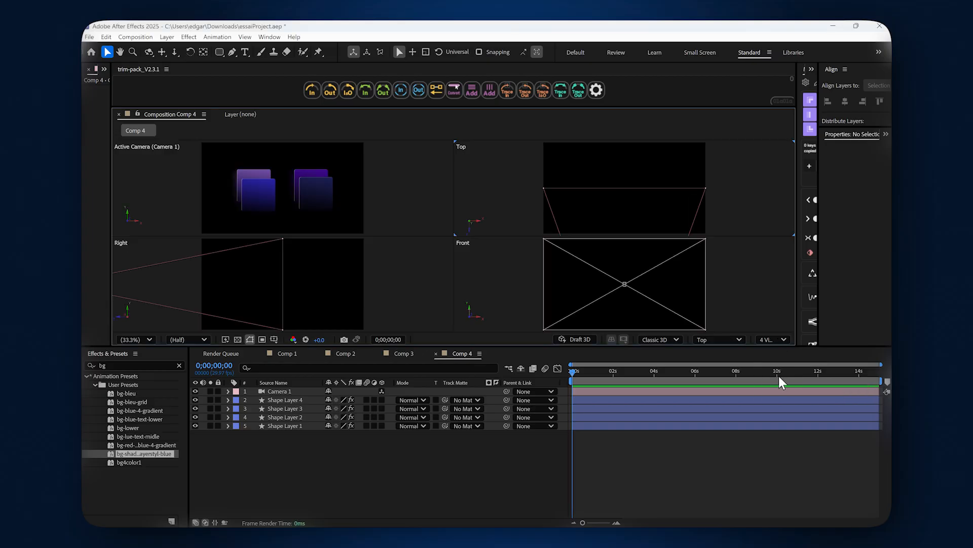
Try the Left and Top views in the active viewport, ending on the Default view
left_click(736, 339)
left_click(715, 195)
left_click(731, 339)
left_click(711, 198)
left_click(738, 339)
left_click(722, 211)
left_click(730, 339)
left_click(722, 168)
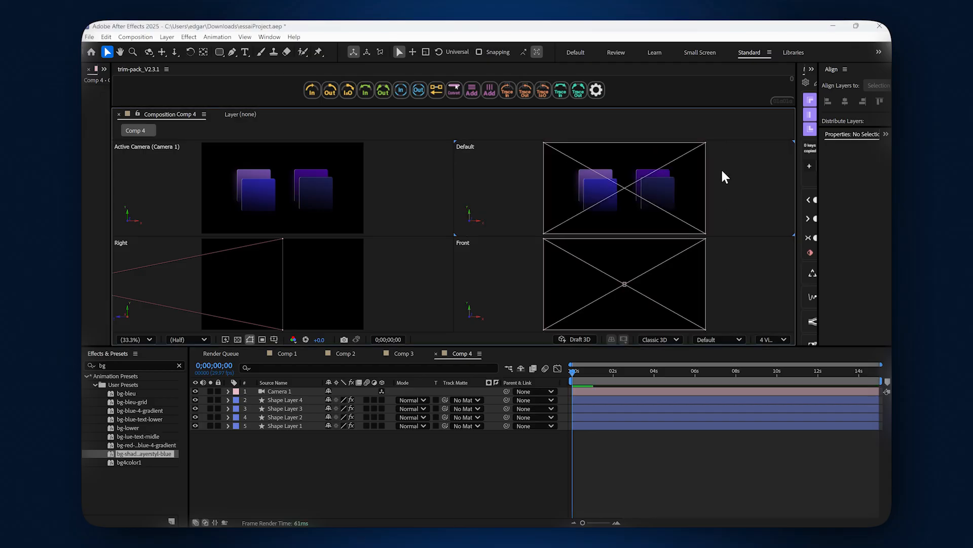
Switch to the 2 Views layout and make all four shape layers 3D
left_click(783, 339)
left_click(782, 364)
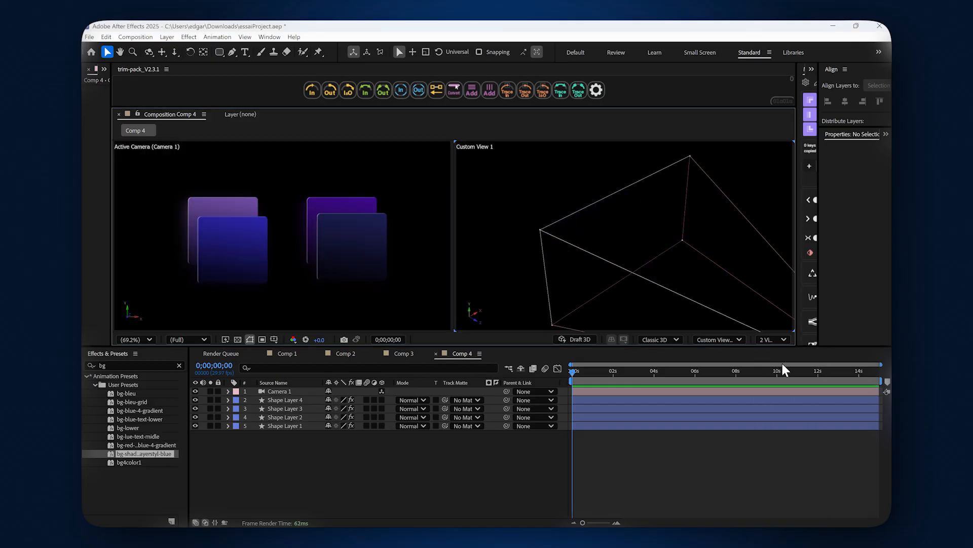
left_click_drag(314, 452, 364, 401)
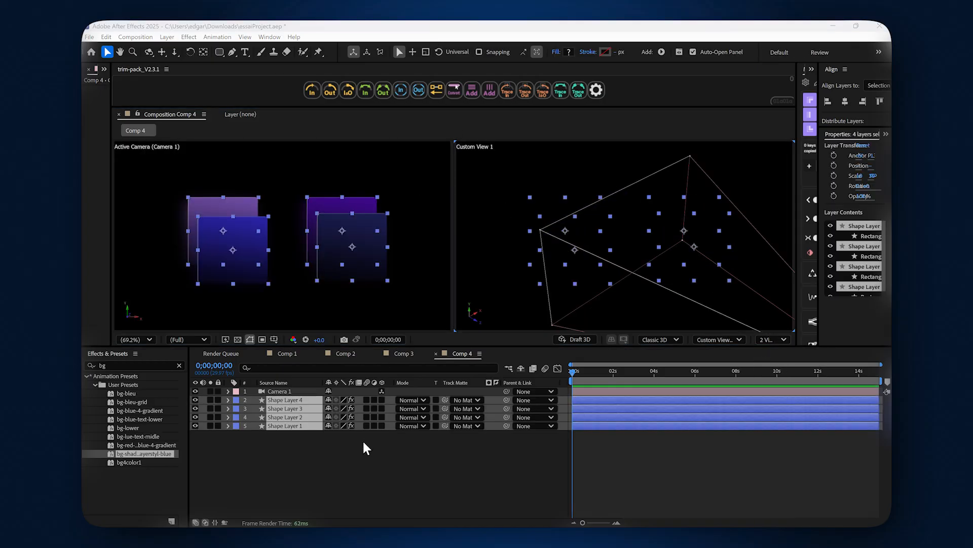
left_click(309, 452)
left_click_drag(309, 452, 364, 400)
left_click(382, 400)
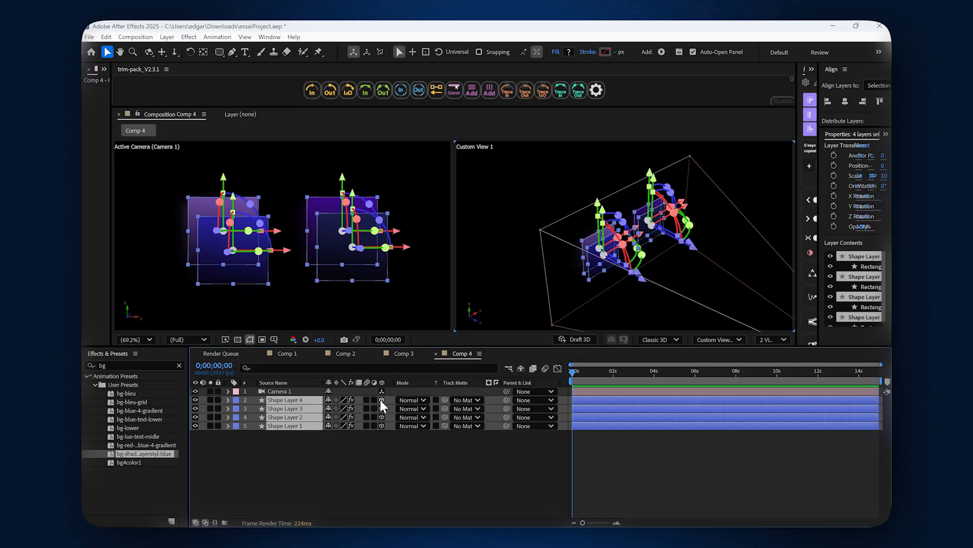
Move Shape Layer 4 toward the camera to a Z position of about -319
left_click(305, 400)
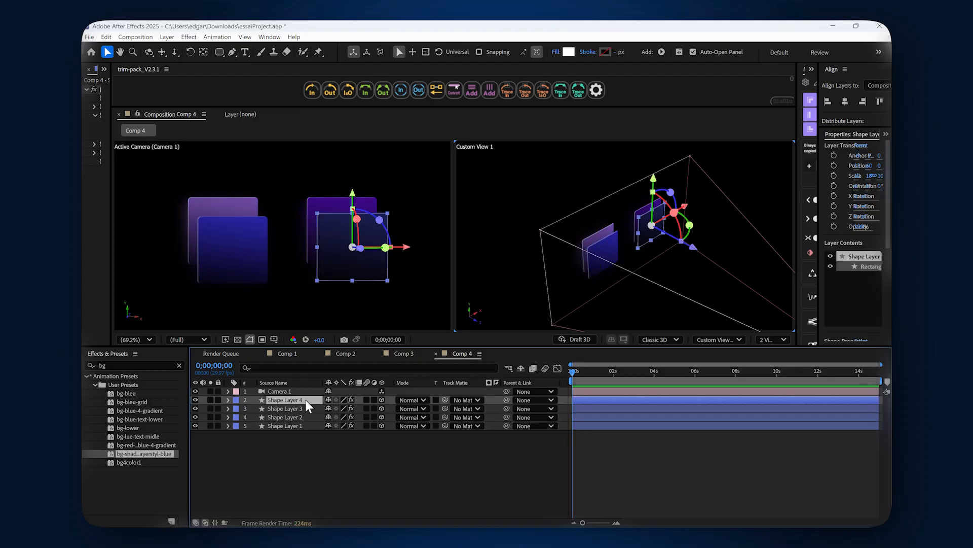
key("p")
left_click_drag(376, 408, 203, 409)
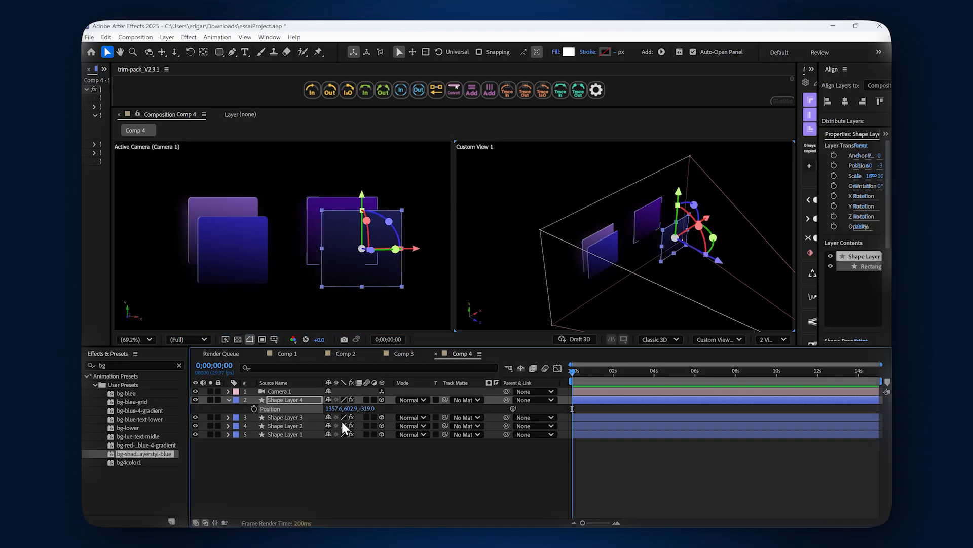
Bring Shape Layer 2 forward to a Z position of about -477
left_click(279, 419)
left_click(282, 426)
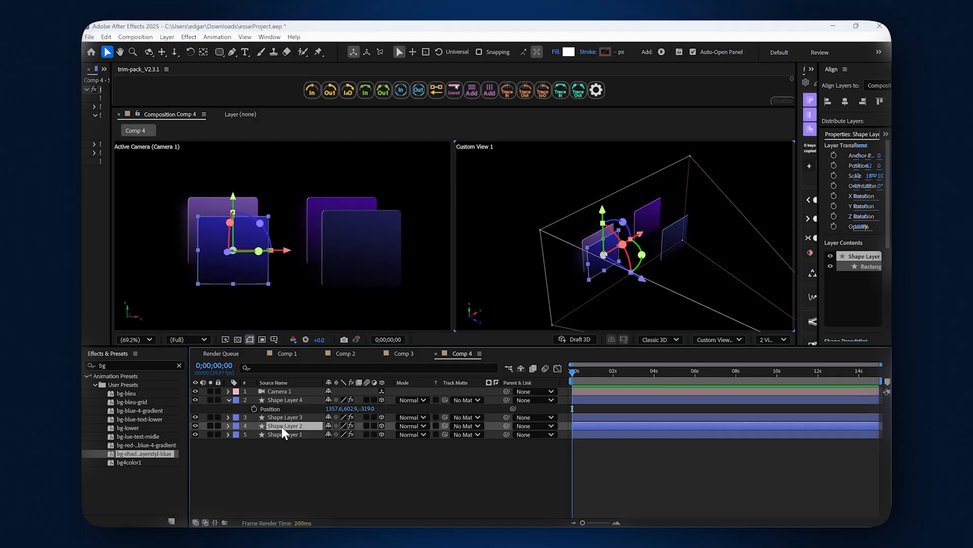
key("p")
left_click_drag(360, 434, 80, 398)
left_click(347, 461)
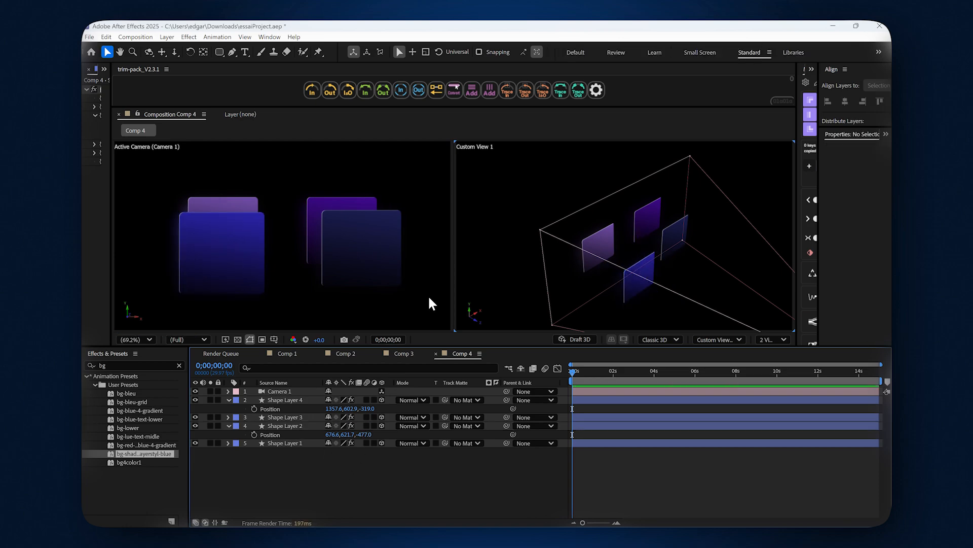
Inspect the layers in the 4 Views layout, setting the active viewport to Front and back to Default
left_click(783, 338)
left_click(780, 378)
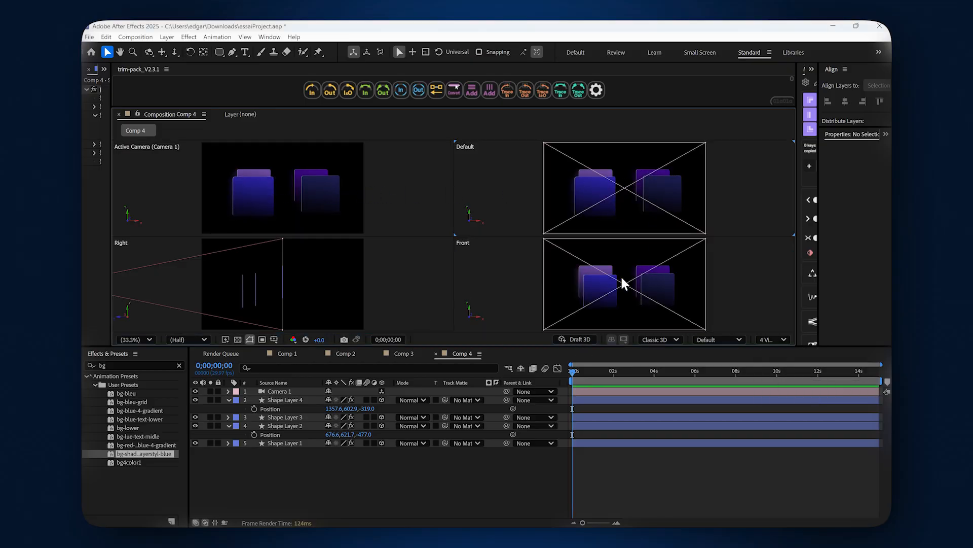
left_click(783, 337)
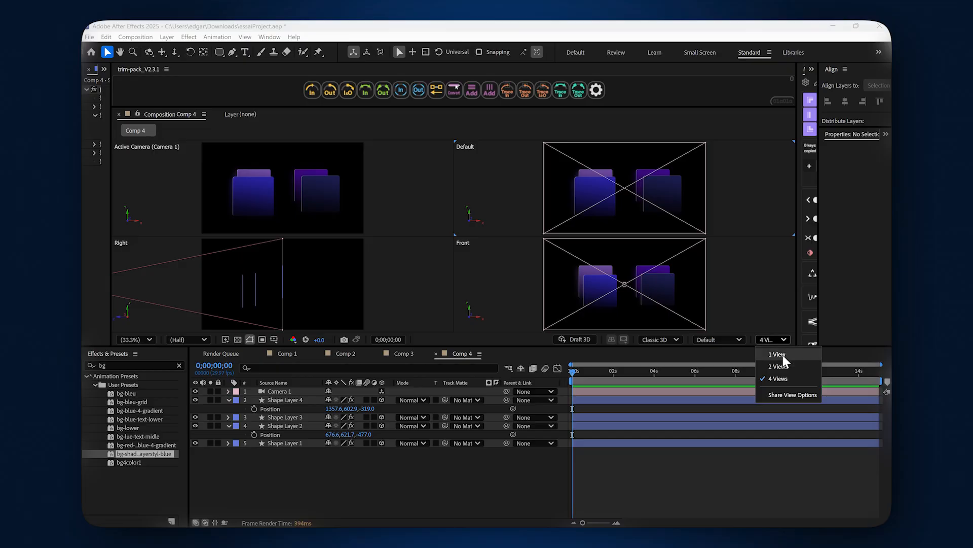
left_click(739, 336)
left_click(715, 184)
left_click(737, 336)
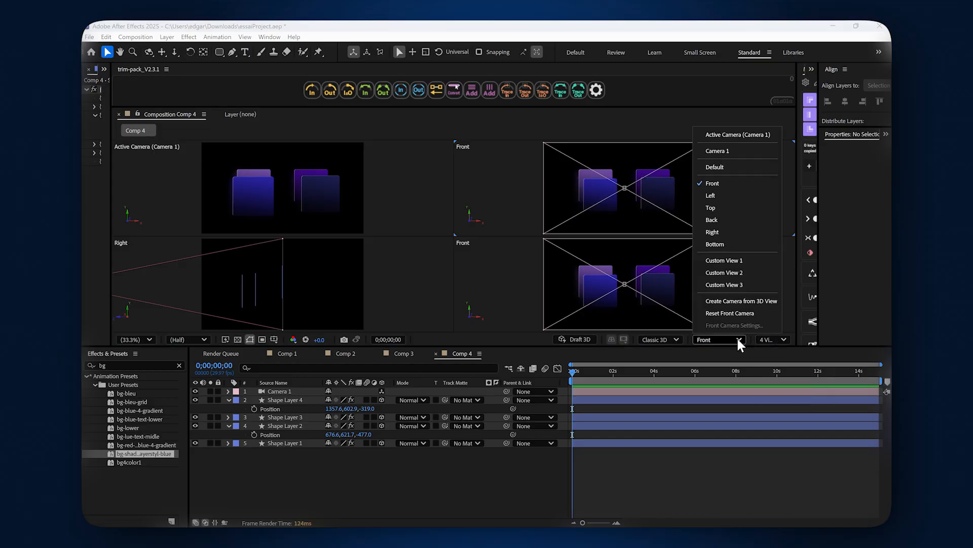
left_click(728, 166)
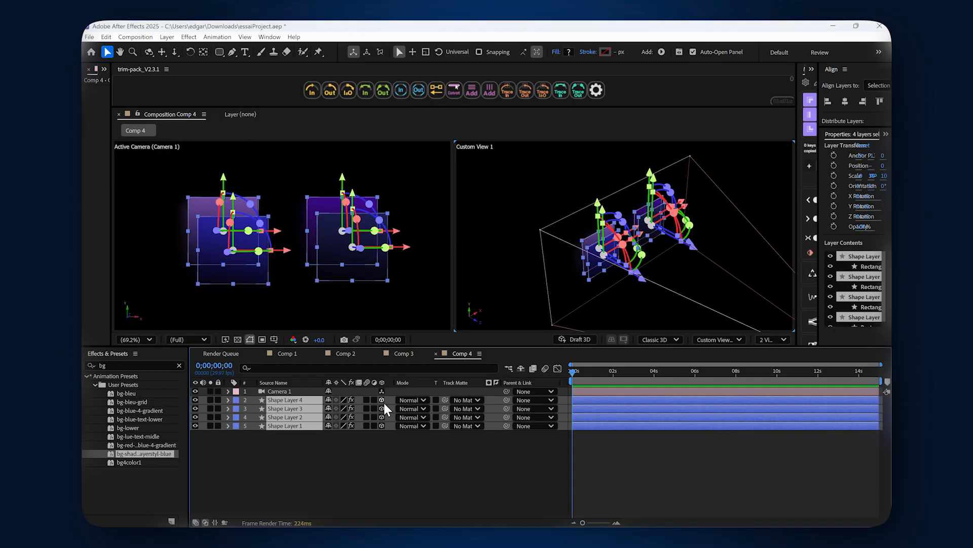
Set Shape Layer 4's Z position to about -319
left_click(344, 431)
left_click(306, 401)
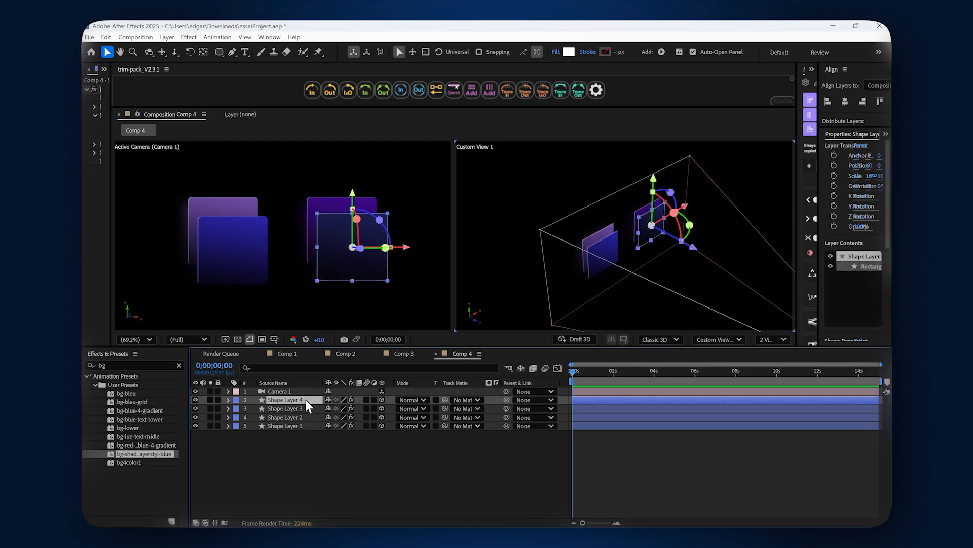
key("p")
left_click_drag(363, 409, 192, 412)
Set Shape Layer 2's Z position to about -477
left_click(279, 417)
left_click(282, 426)
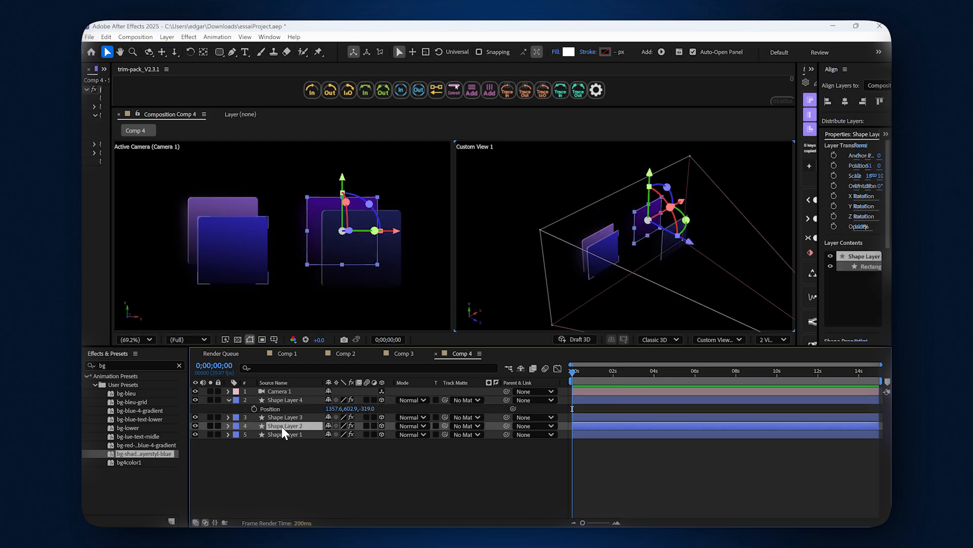
key("p")
left_click_drag(363, 434, 80, 397)
left_click(339, 457)
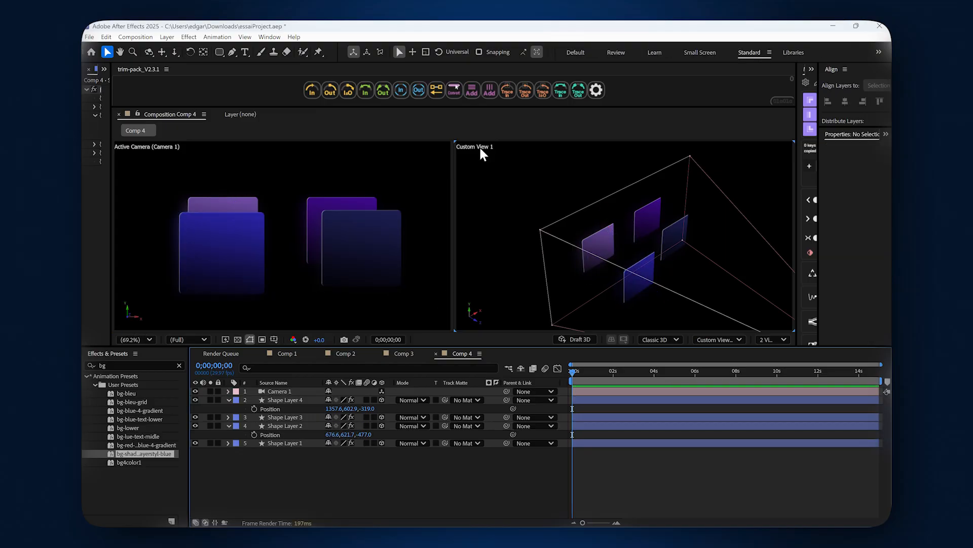
Examine the layer depths in the 4 Views layout using the Front and Default views, and return to 1 View
left_click(783, 339)
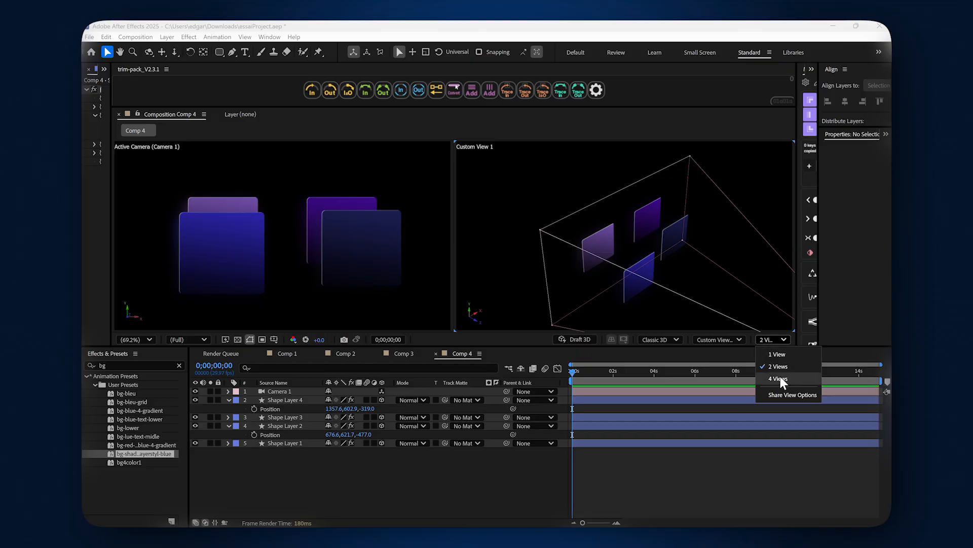
left_click(781, 378)
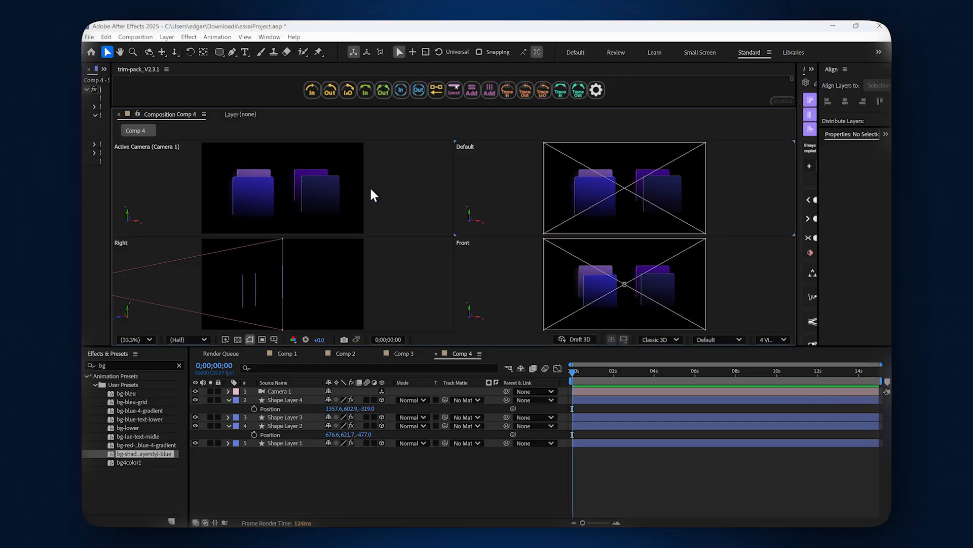
left_click(783, 339)
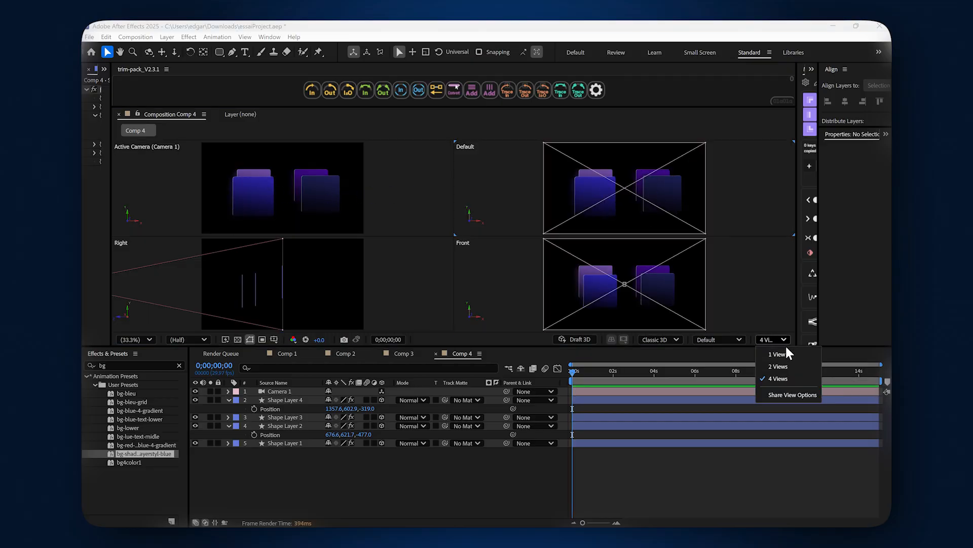
left_click(738, 338)
left_click(716, 184)
left_click(731, 341)
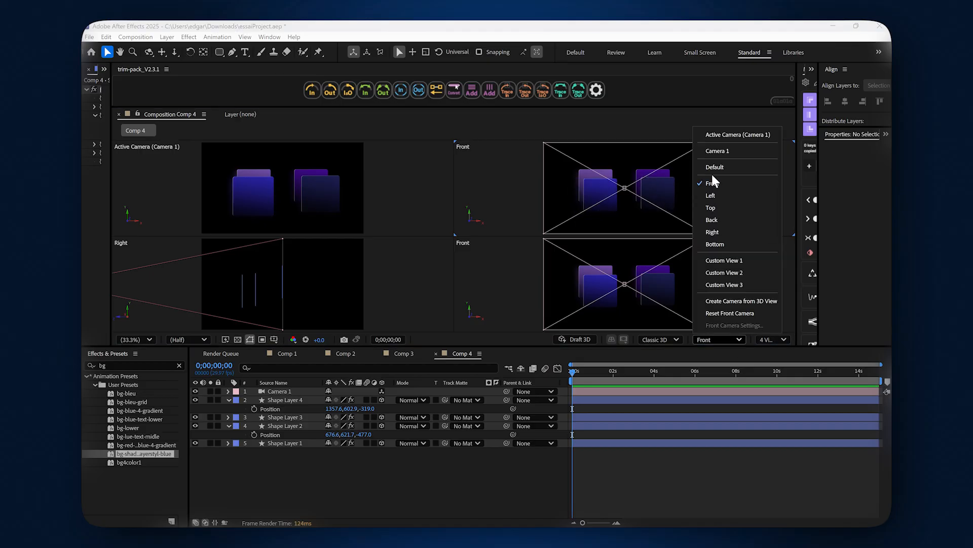
left_click(728, 166)
left_click(771, 339)
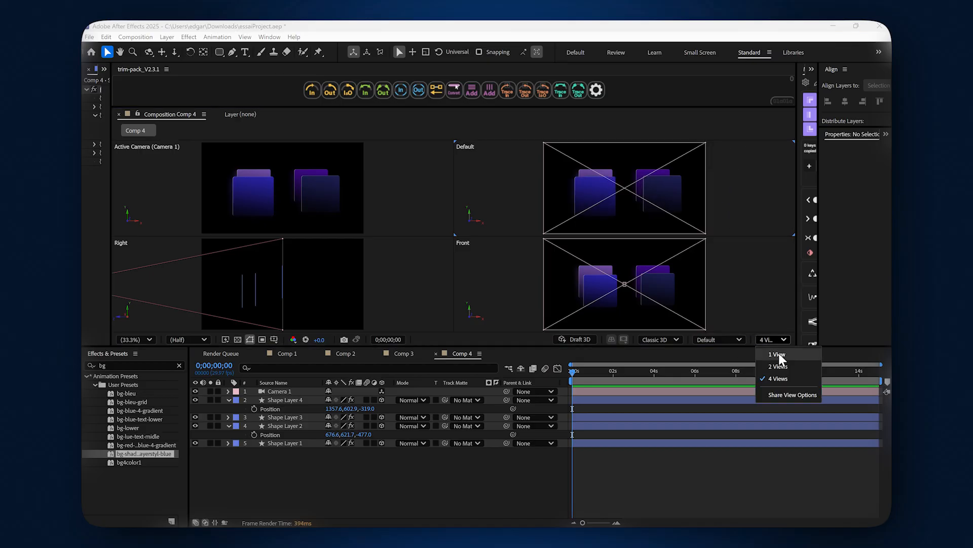
left_click(778, 355)
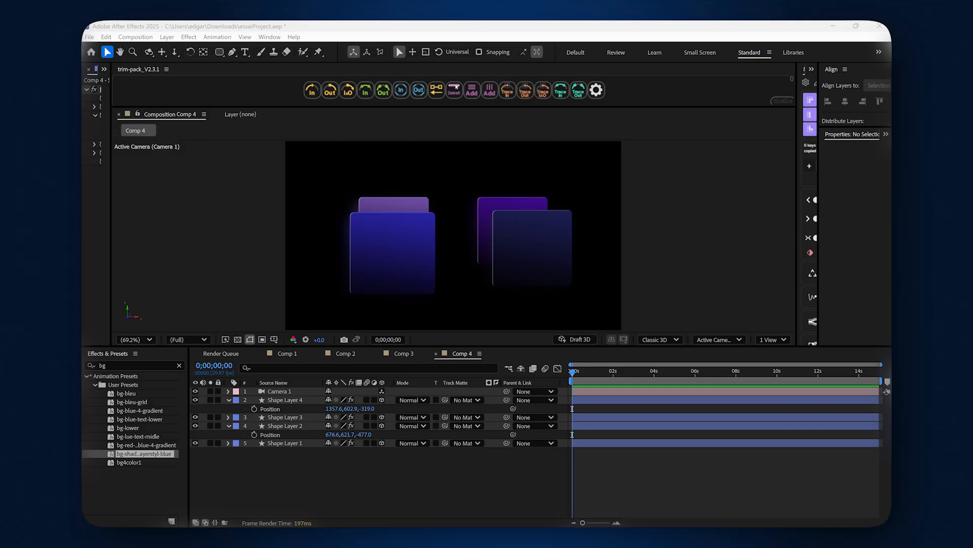
Keyframe Camera 1's position at the start, shift the camera at about 4 seconds, and preview the move from the beginning
left_click(229, 399)
left_click(229, 417)
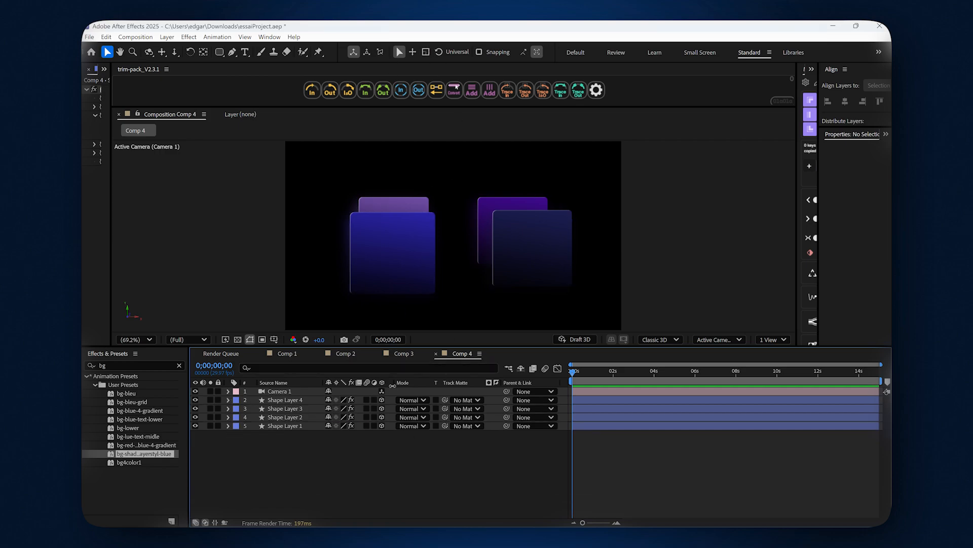
left_click(228, 392)
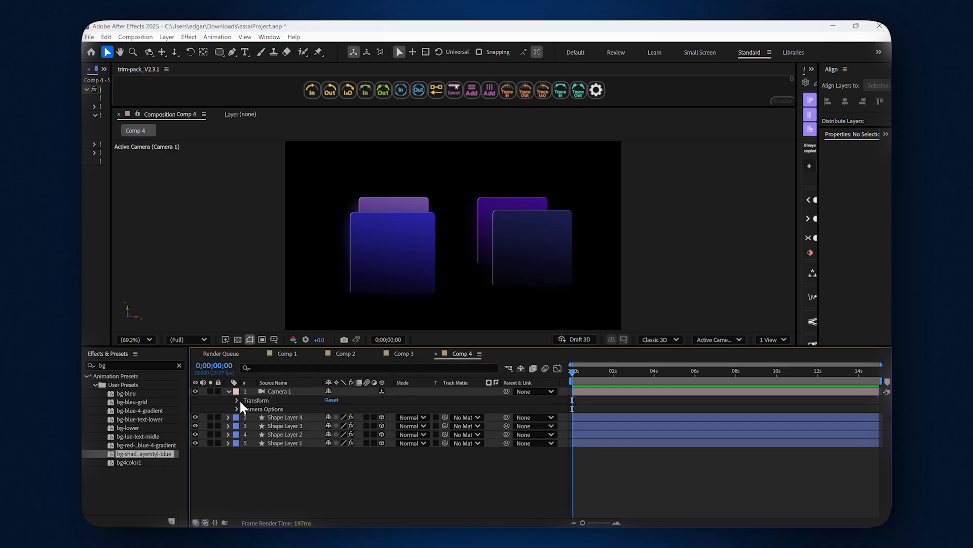
left_click(236, 400)
left_click(254, 417)
left_click_drag(571, 372, 659, 372)
left_click_drag(350, 417, 702, 404)
key("Home")
left_click(613, 432)
key("space")
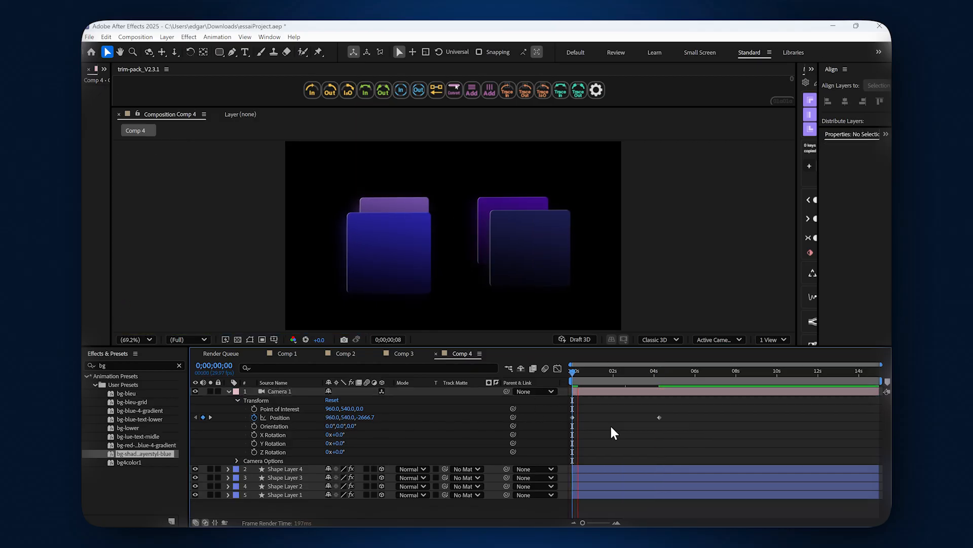
Move the camera's second position keyframe to about 2 seconds and preview the faster move
left_click_drag(659, 417, 612, 417)
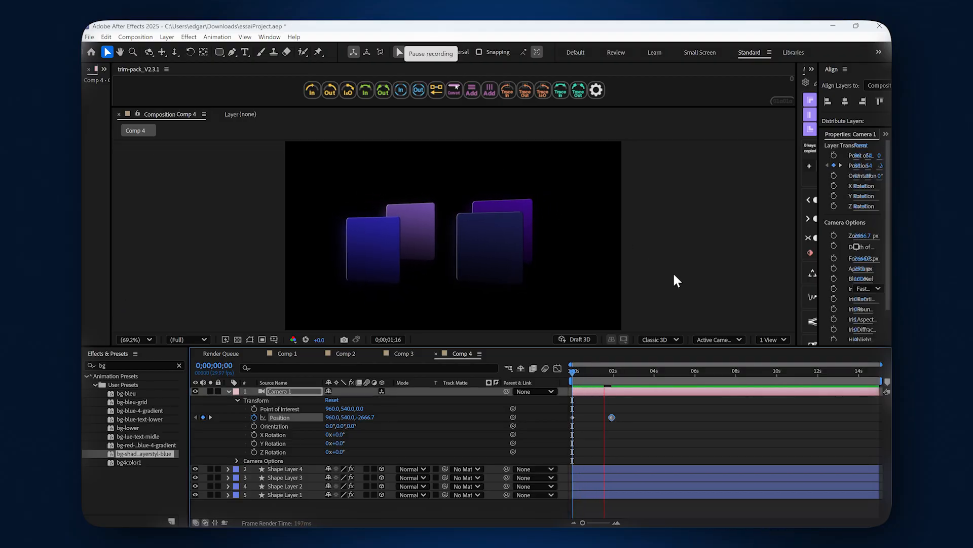
left_click(638, 370)
left_click_drag(644, 366, 561, 369)
key("space")
left_click_drag(626, 374, 569, 374)
key("space")
left_click(622, 375)
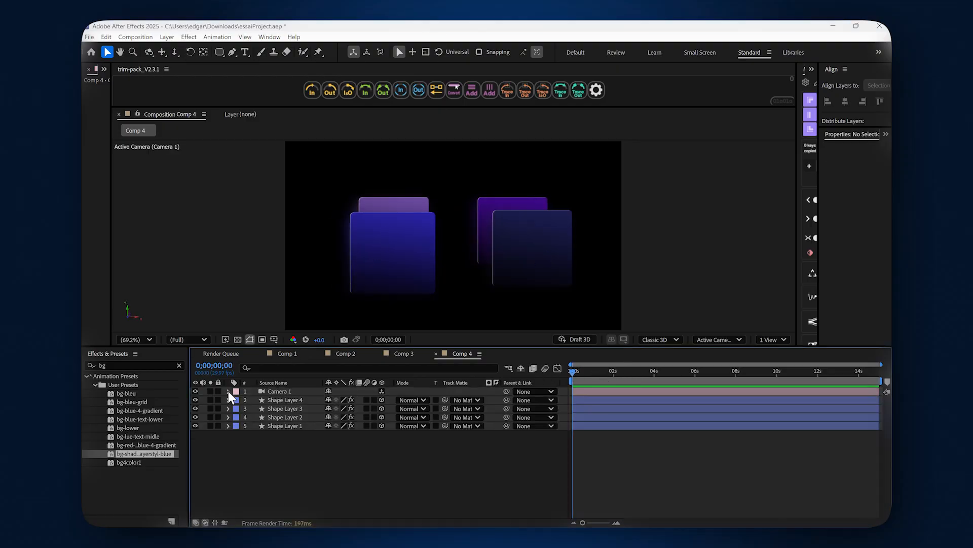
Add X, Y and Z Rotation keyframes to Camera 1 at the start of the timeline
left_click(228, 390)
left_click(254, 435)
left_click(254, 443)
left_click(254, 452)
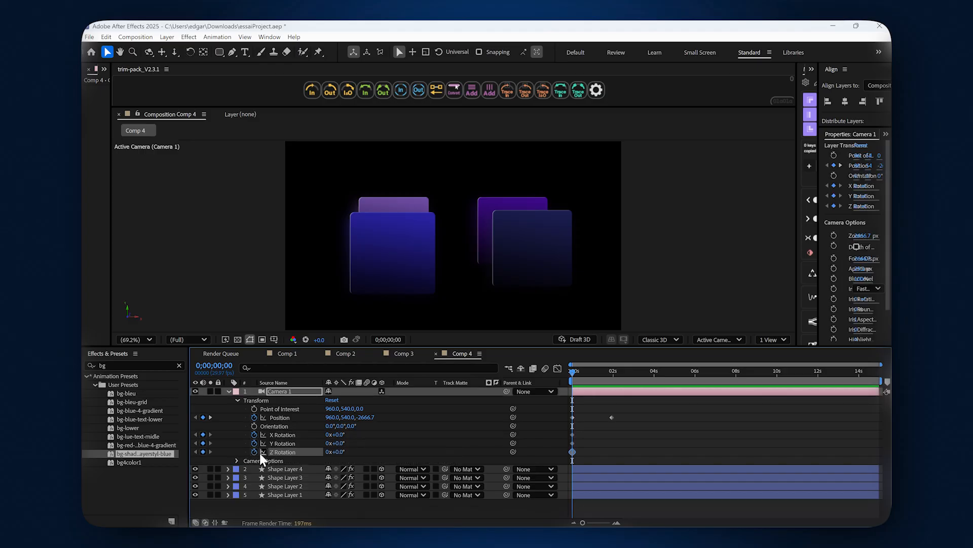
Keyframe new X, Y and Z Rotation values for Camera 1 at about 2 seconds and preview the rotating move
left_click_drag(573, 372, 612, 375)
left_click_drag(335, 452, 344, 429)
left_click_drag(582, 371, 566, 381)
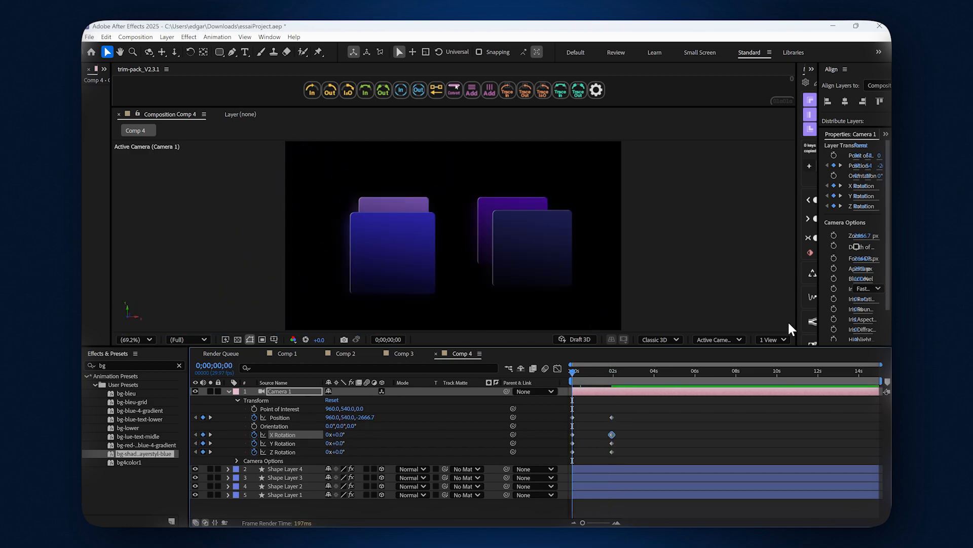
key("space")
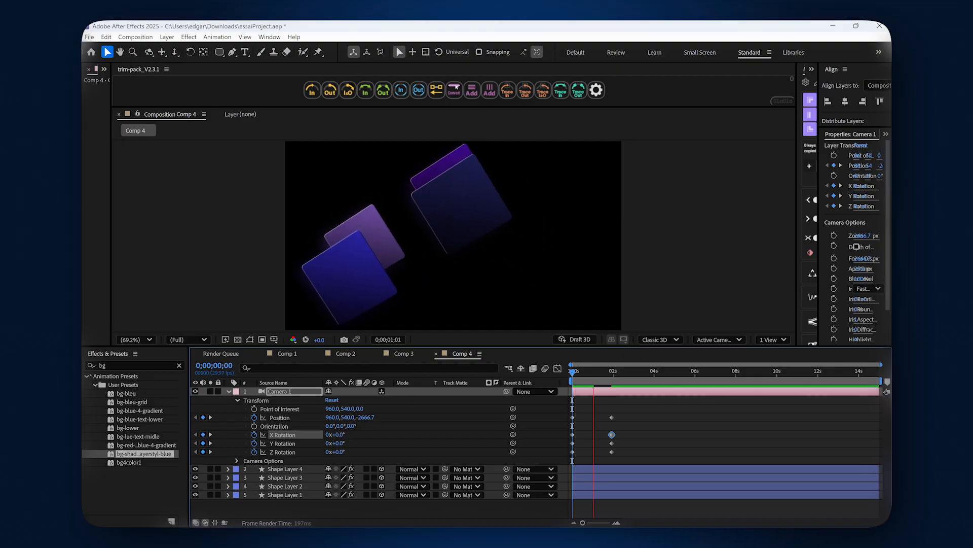
Scrub through the first two seconds to examine Camera 1's combined position and rotation animation
left_click_drag(638, 372, 578, 377)
right_click(250, 393)
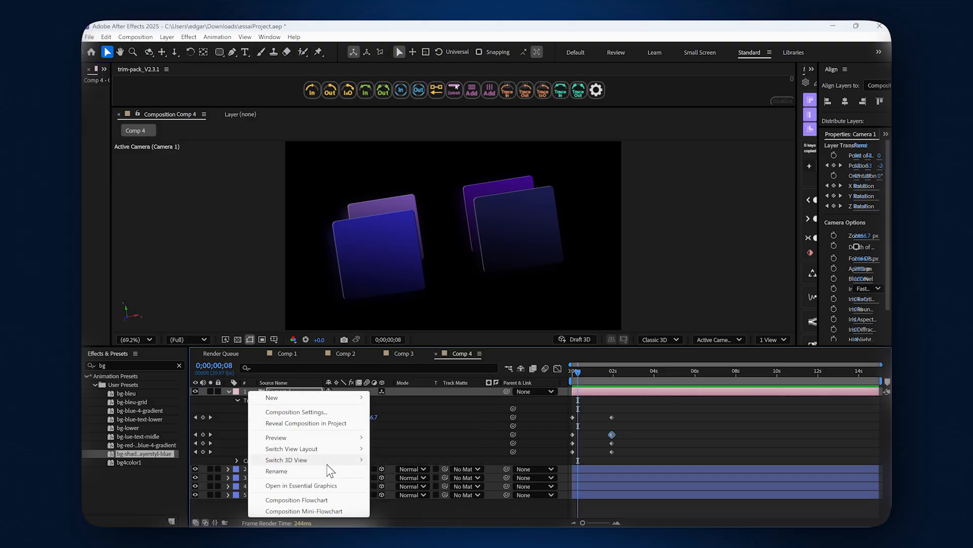
mouse_move(327, 463)
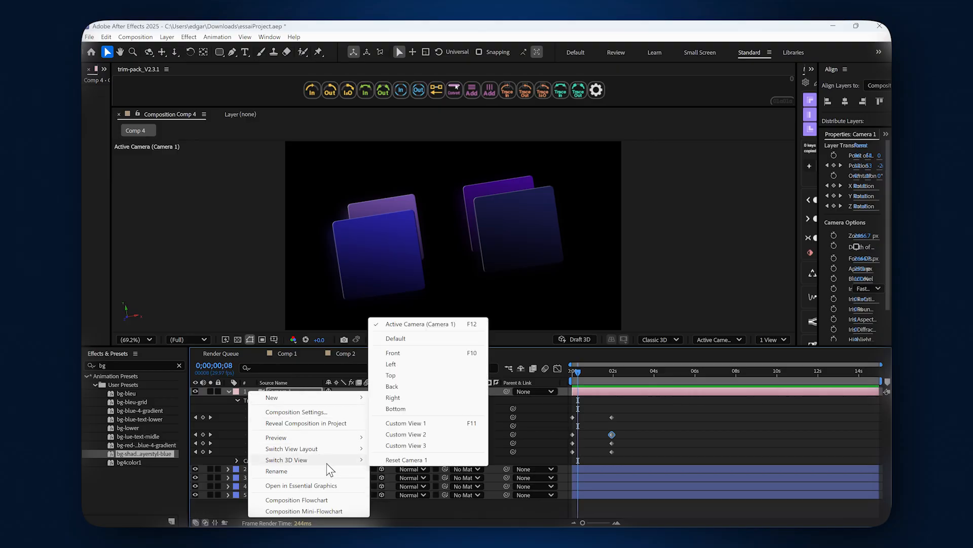
left_click(437, 41)
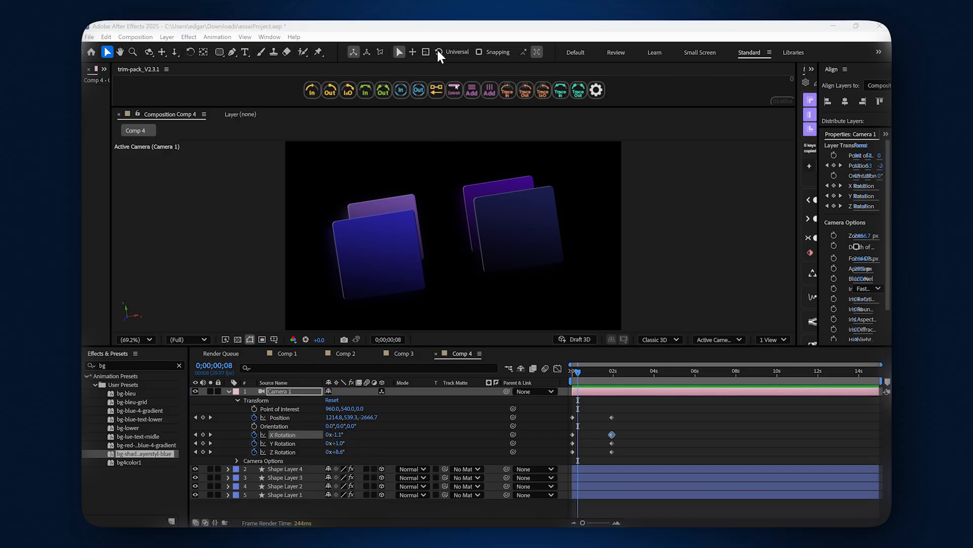
left_click_drag(631, 411, 560, 471)
left_click_drag(581, 375, 608, 376)
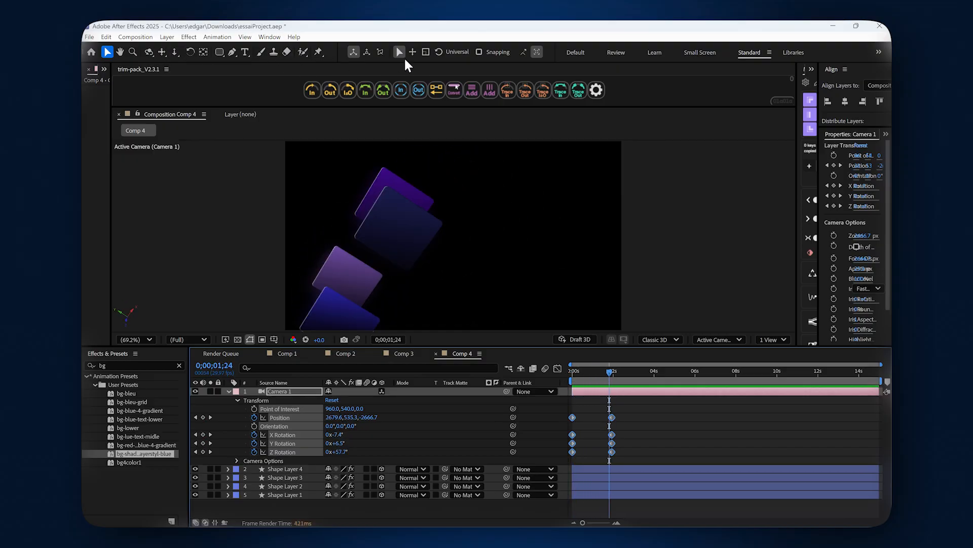
Apply Easy Ease to all of Camera 1's position and rotation keyframes and scrub back to the start
left_click(232, 52)
left_click_drag(609, 372, 574, 373)
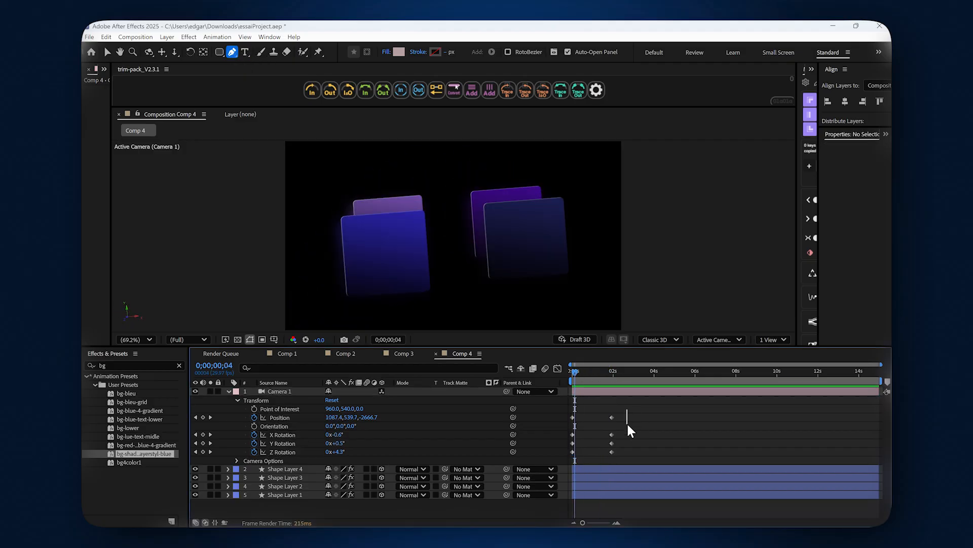
left_click(507, 241)
left_click_drag(627, 424, 566, 464)
left_click(758, 166)
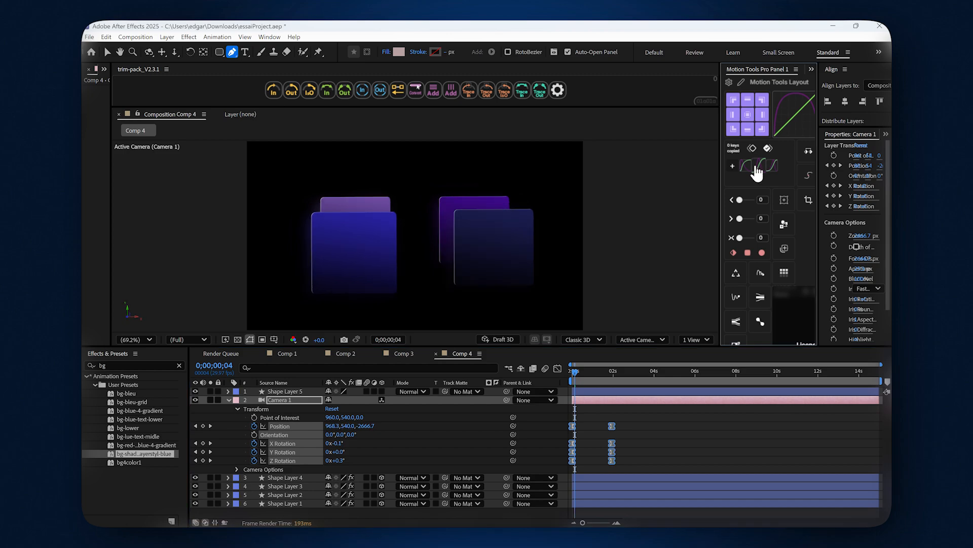
mouse_move(584, 372)
left_mouse_down()
mouse_move(576, 370)
mouse_move(609, 379)
mouse_move(574, 380)
left_mouse_up()
Apply Easy Ease to Camera 1's two position keyframes
scroll(446, 256, "down", 1)
scroll(437, 252, "up", 1)
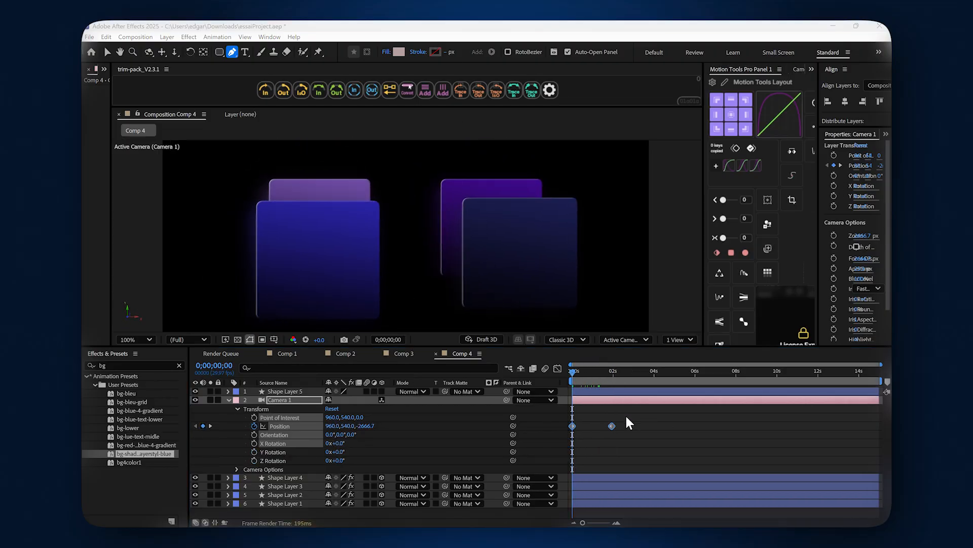
left_click(627, 414)
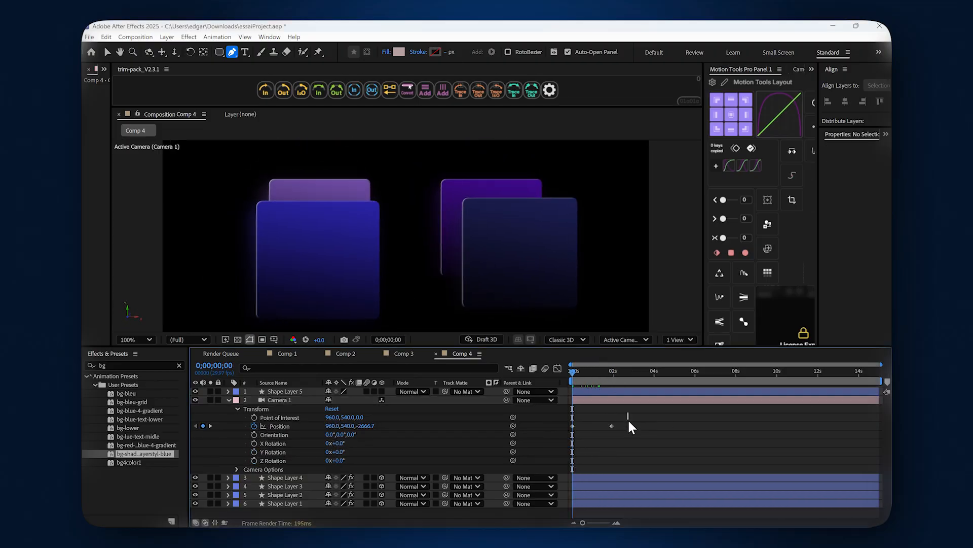
left_click_drag(629, 412, 568, 453)
right_click(612, 426)
mouse_move(629, 422)
left_click(510, 364)
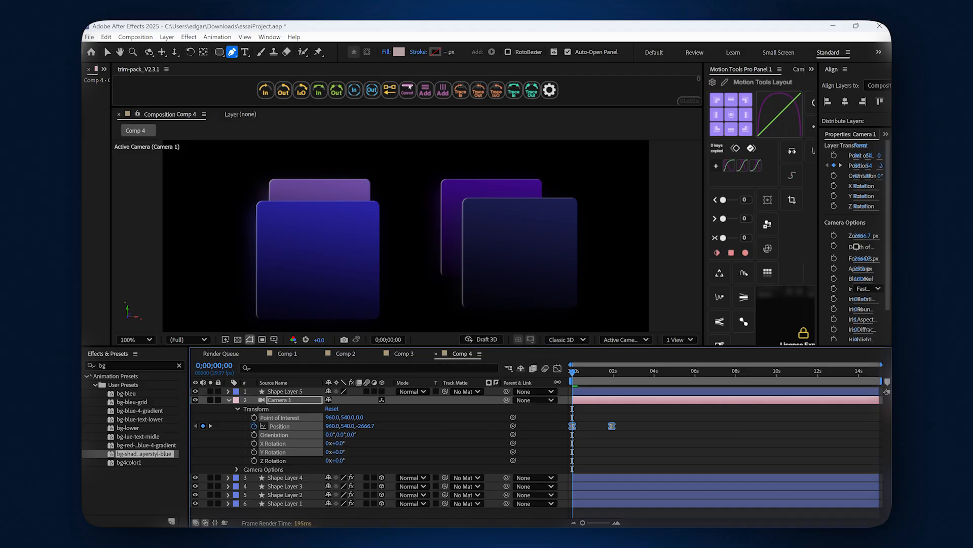
Show the speed graph of Camera 1's position in the Graph Editor, focused on the two keyframes
left_click(557, 369)
left_click(664, 513)
left_click(629, 414)
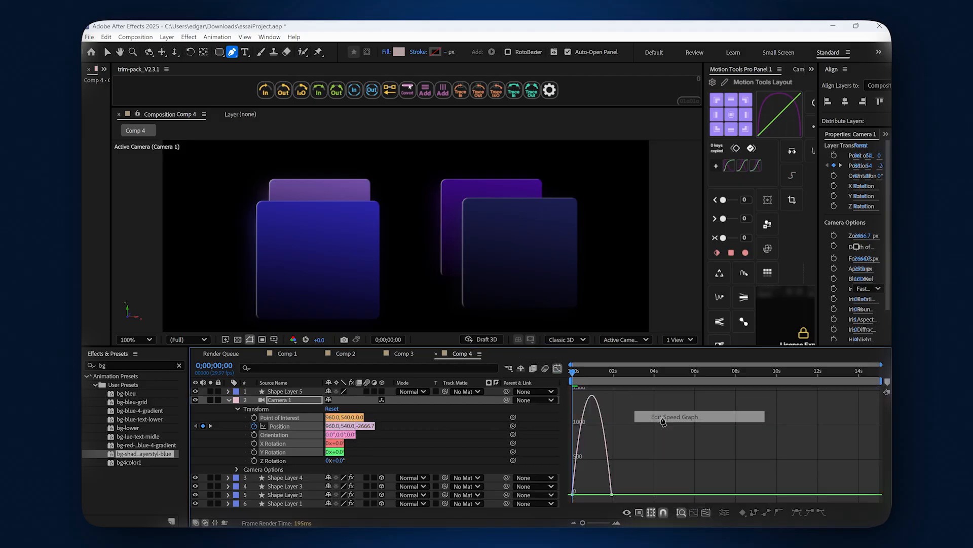
scroll(589, 487, "up", 3)
left_click_drag(647, 522, 632, 523)
key("v")
left_click_drag(766, 426, 567, 505)
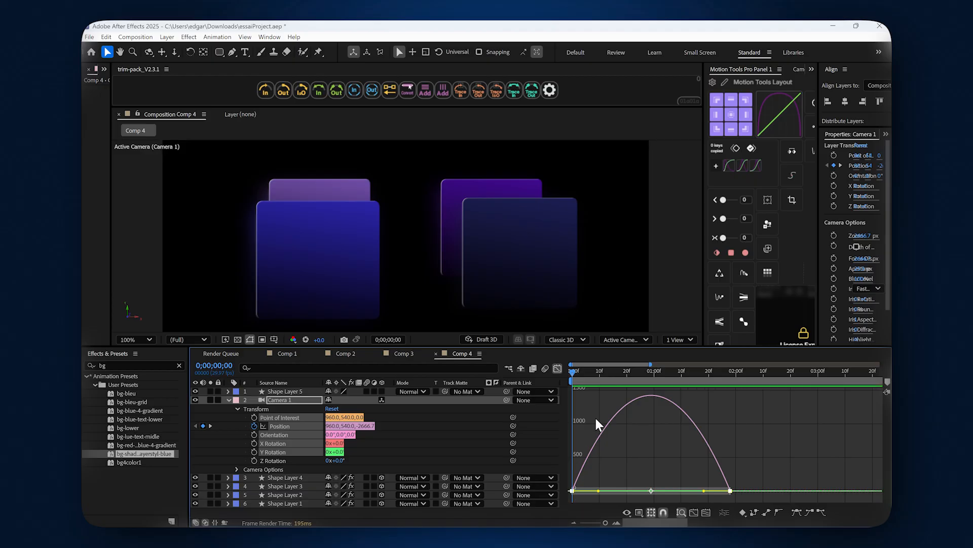
left_click(557, 369)
left_click(557, 369)
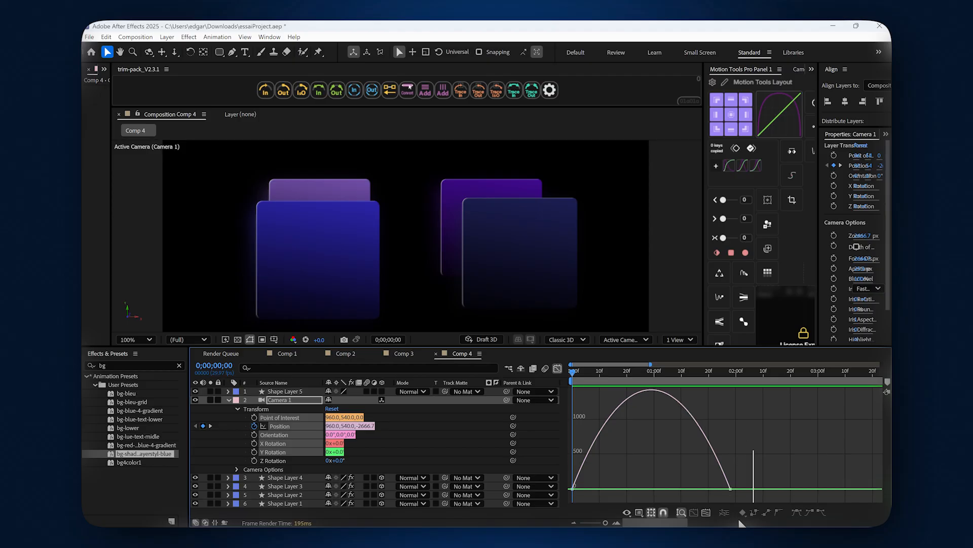
Pull both keyframes' speed handles toward the middle to form a sharp peak at about 1 second, and leave the Graph Editor
left_click_drag(602, 491, 633, 492)
left_click_drag(704, 490, 637, 492)
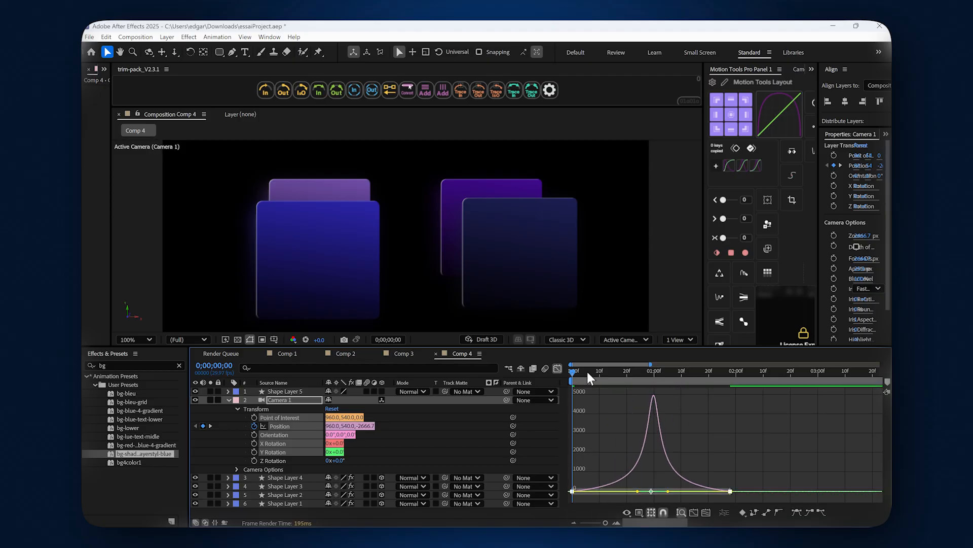
left_click(557, 368)
Preview Camera 1's eased position move from the start of the timeline
left_click_drag(577, 372, 584, 374)
key("space")
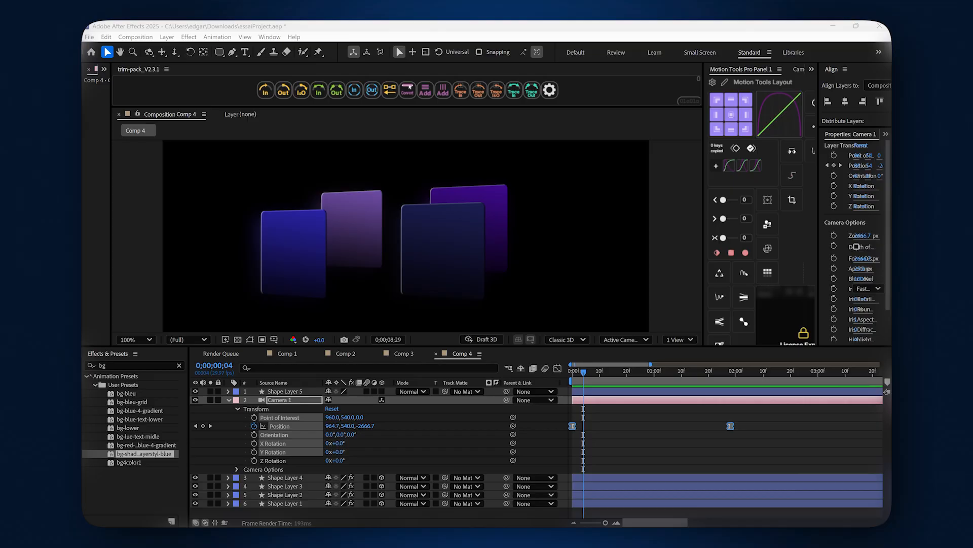
mouse_move(582, 371)
left_mouse_down()
mouse_move(733, 379)
mouse_move(572, 380)
left_mouse_up()
key("space")
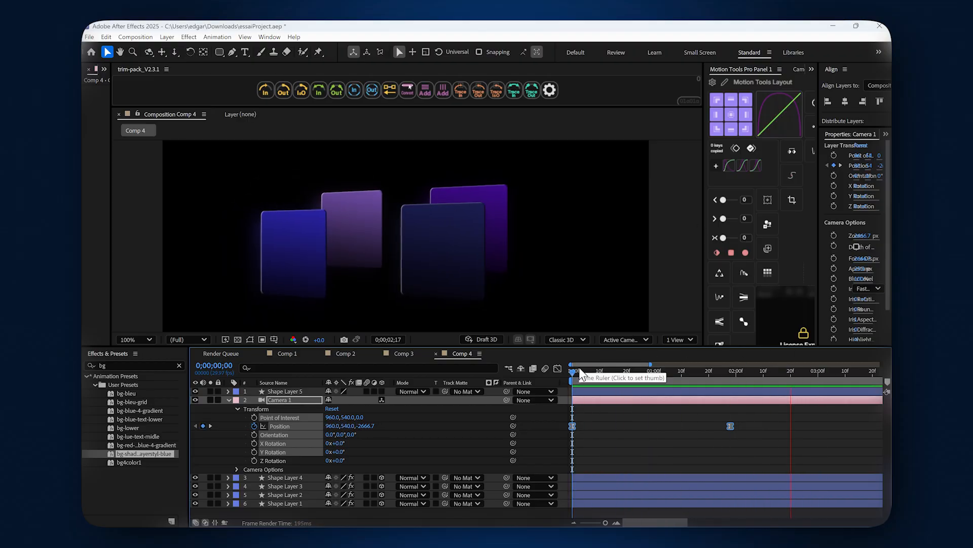
key("space")
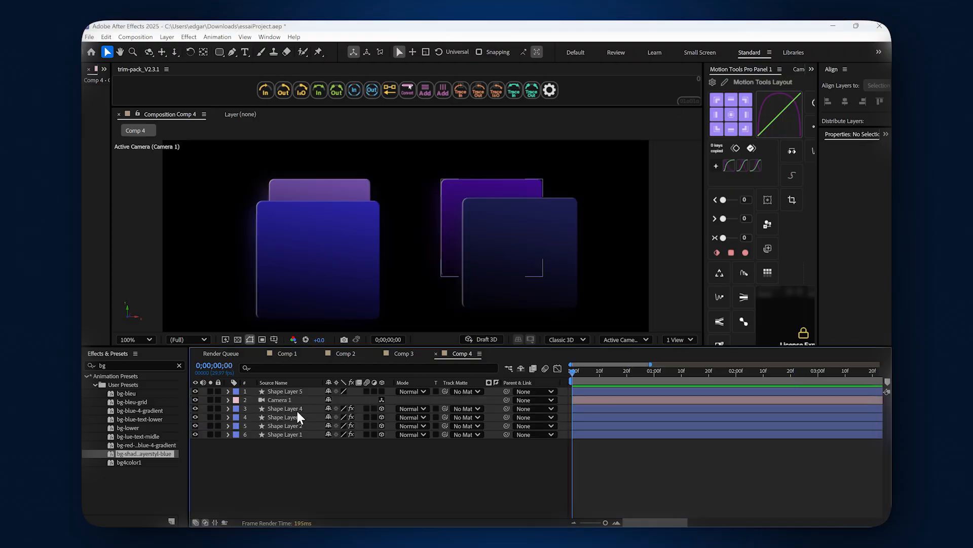
left_click(287, 400)
left_click(167, 37)
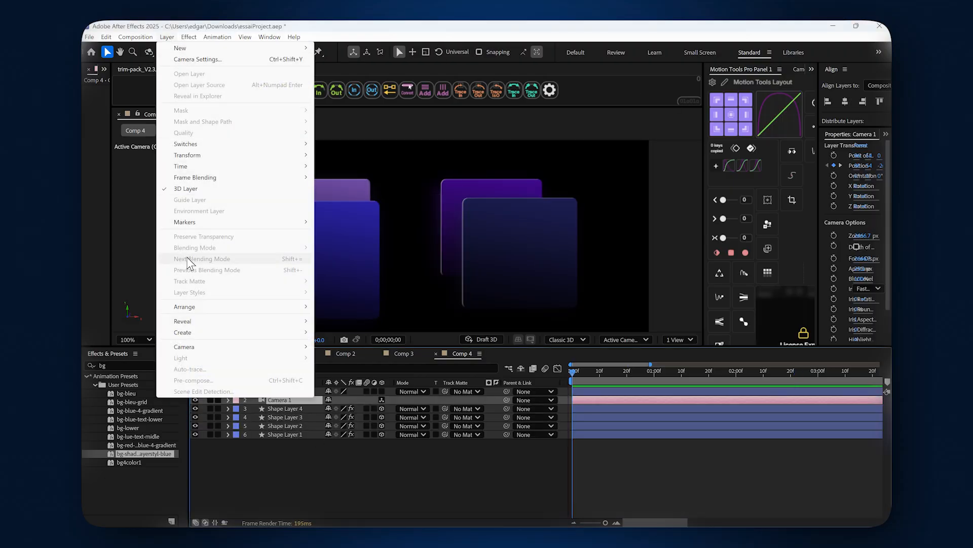
mouse_move(220, 354)
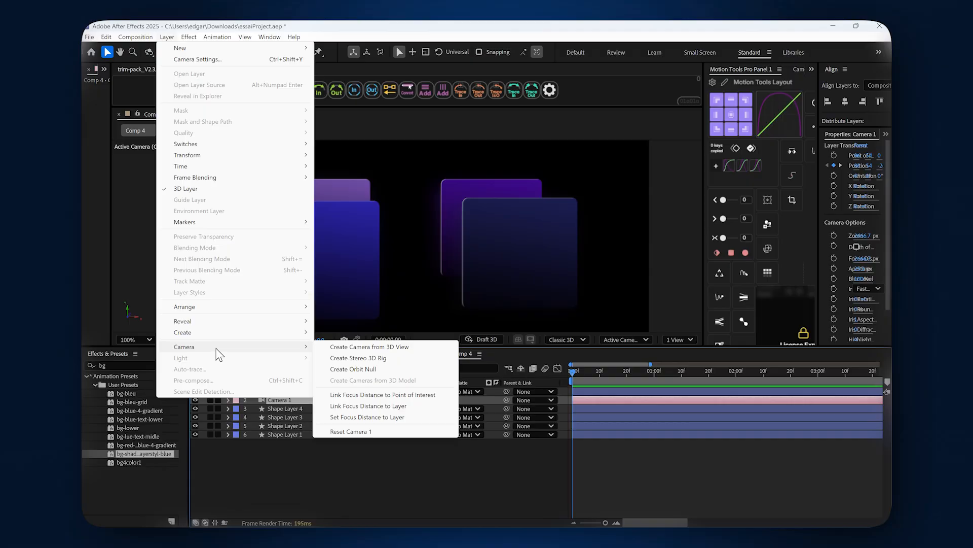
left_click(350, 370)
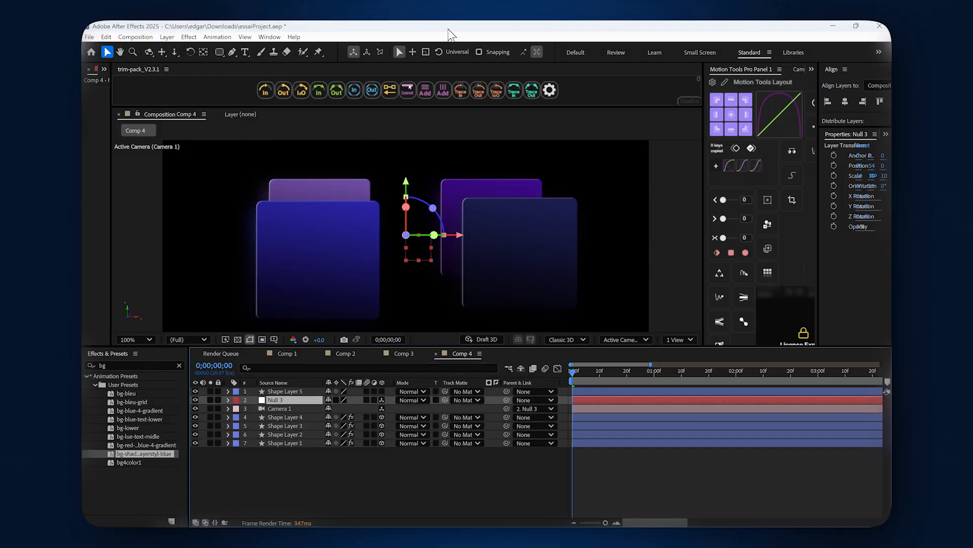
key("Delete")
Create an orbit null for Camera 1
left_click(284, 400)
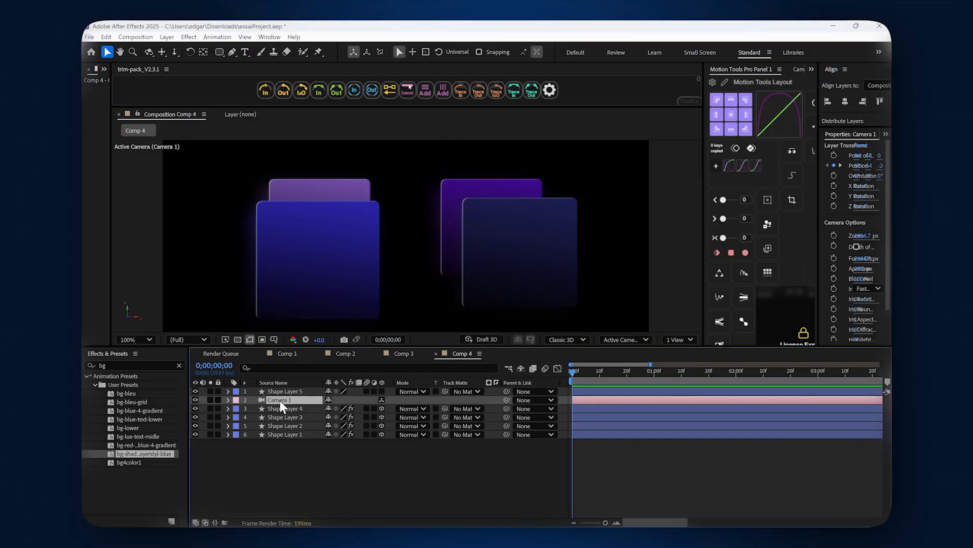
left_click(167, 37)
left_click(167, 37)
mouse_move(204, 344)
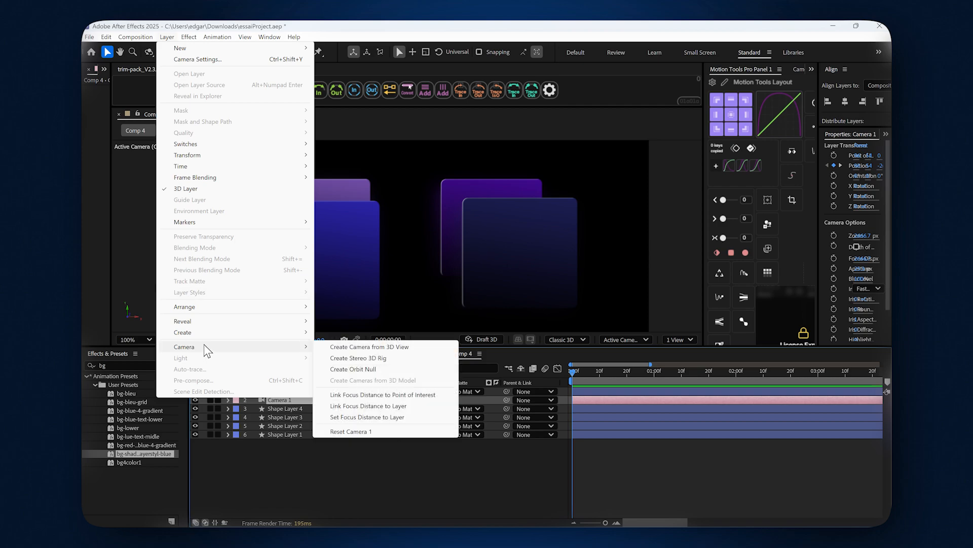
left_click(372, 369)
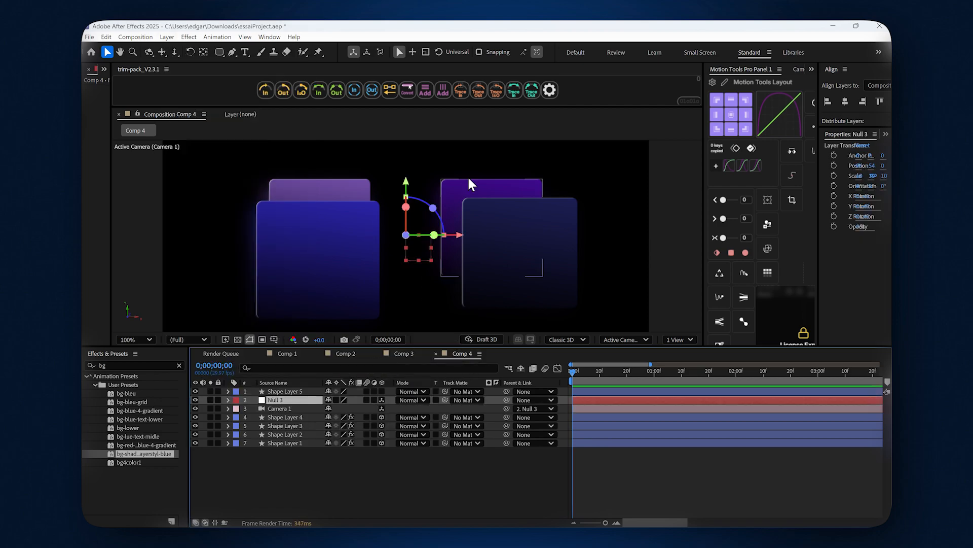
Keyframe the orbit null's position at about 1.5 seconds and set its Z position to about 661 at 0;00;02;07
left_click(229, 400)
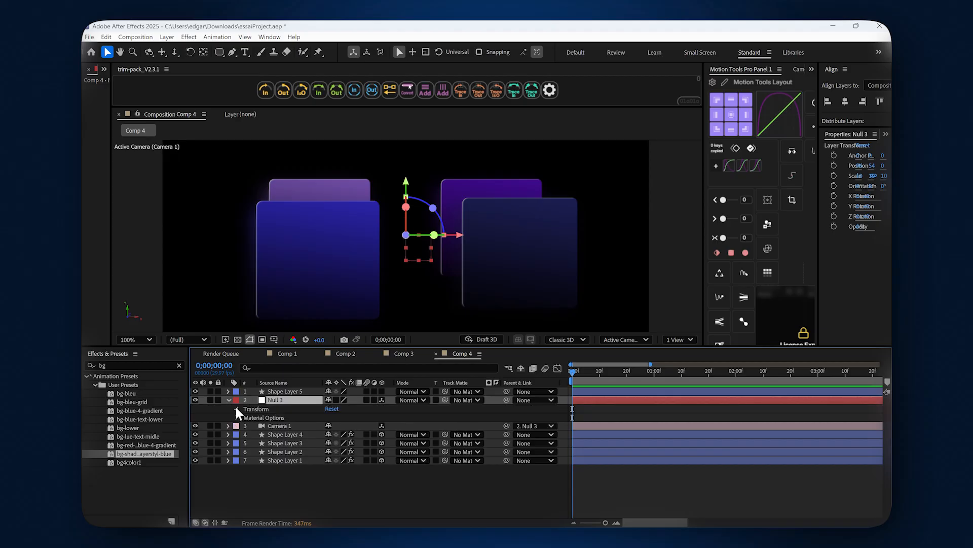
left_click(238, 408)
left_click_drag(573, 373, 756, 373)
left_click(254, 426)
left_click_drag(362, 427, 583, 427)
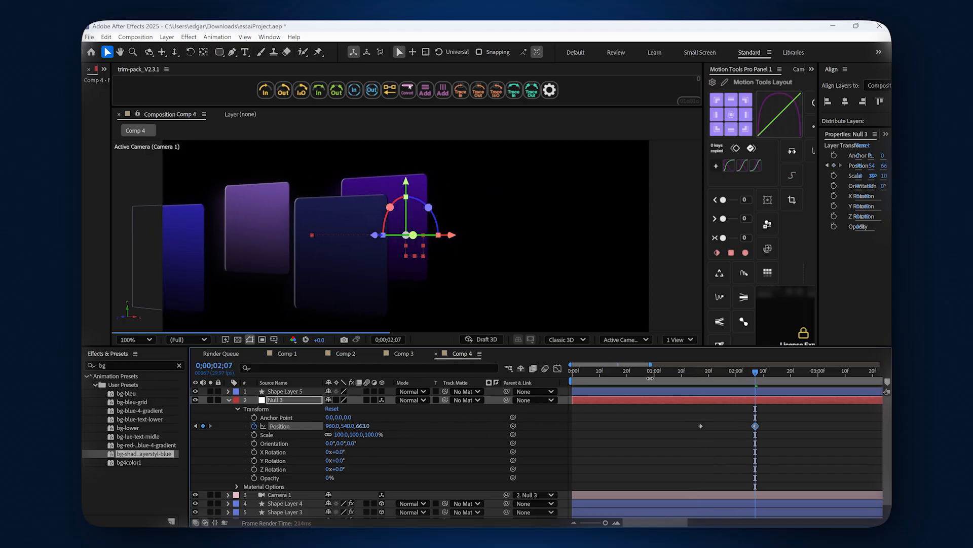
Apply Easy Ease to the orbit null's two position keyframes and preview the move
left_click_drag(750, 372, 567, 373)
left_click_drag(766, 443, 690, 414)
left_click(737, 323)
left_click(660, 447)
key("space")
Move the orbit null's second position keyframe to about 3 seconds and preview the slower move from the beginning
left_click_drag(755, 425, 824, 426)
left_click(626, 446)
key("space")
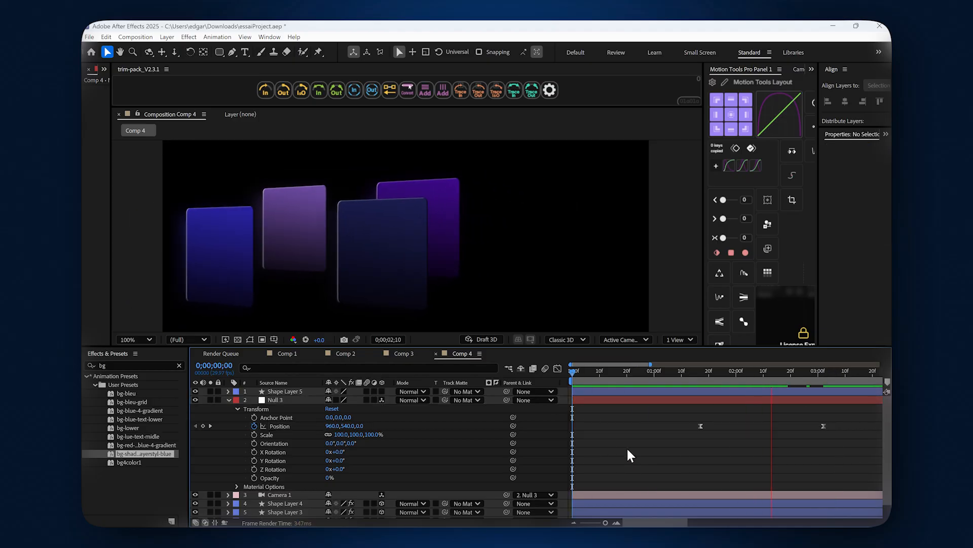
key("space")
left_click_drag(725, 372, 510, 381)
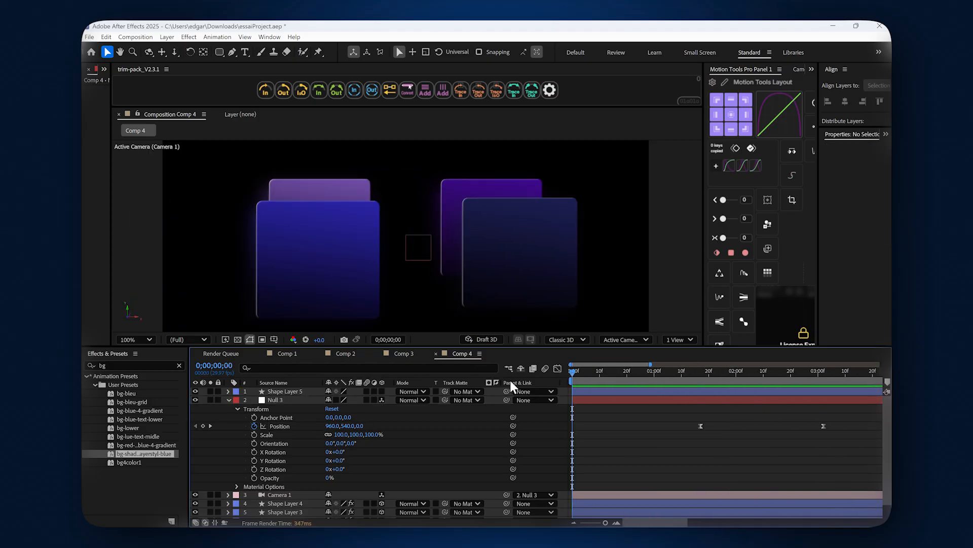
key("space")
key("space")
key("space")
Add the expression wiggle(5, 25) to the orbit null's Position
left_click(431, 38)
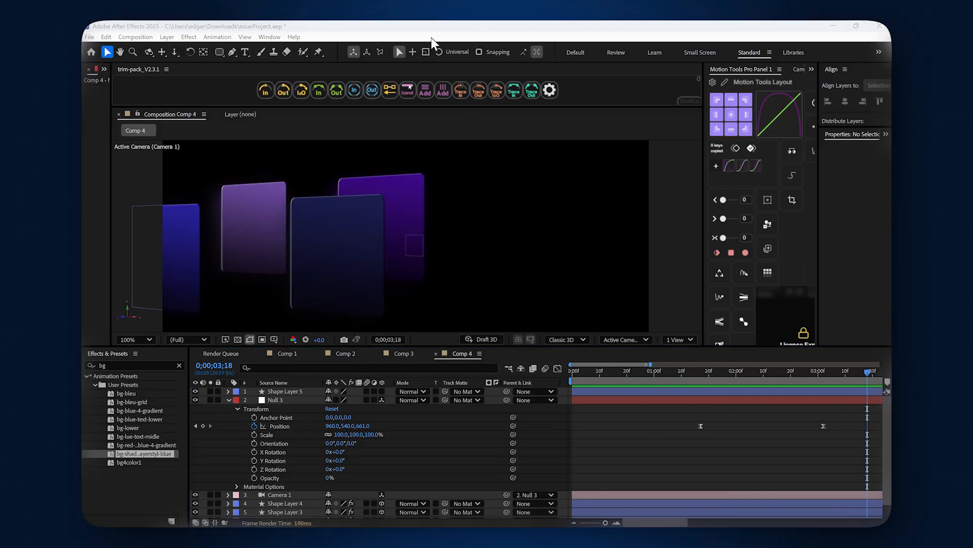
left_click(253, 426, "alt")
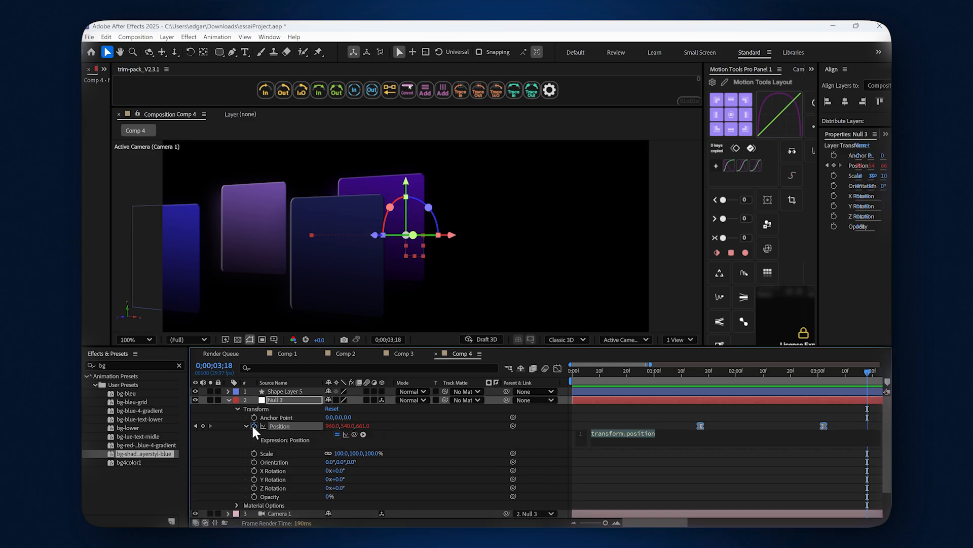
type("wig")
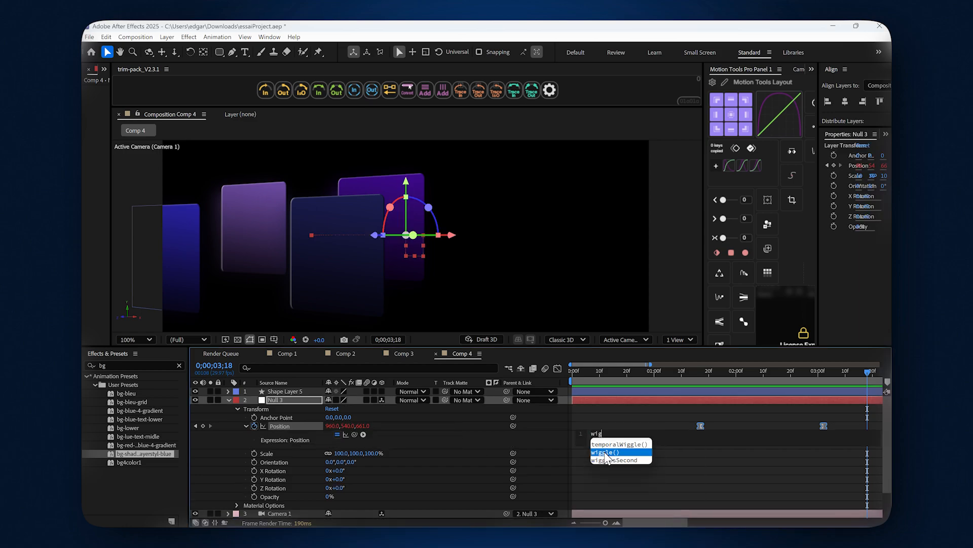
left_click(607, 455)
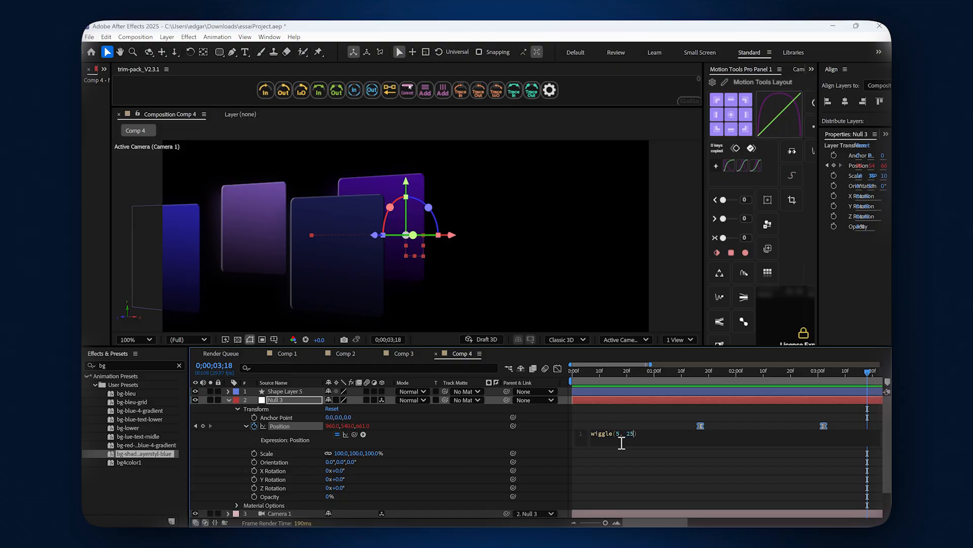
Preview the camera shake from the start across the longer timeline and collapse the orbit null's properties
left_click_drag(832, 373, 541, 400)
key("space")
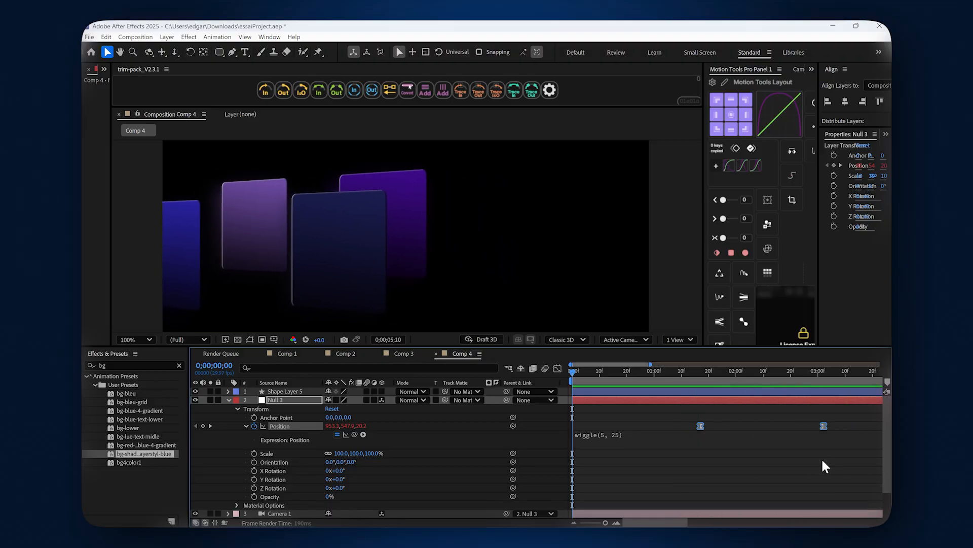
key("minus")
key("minus")
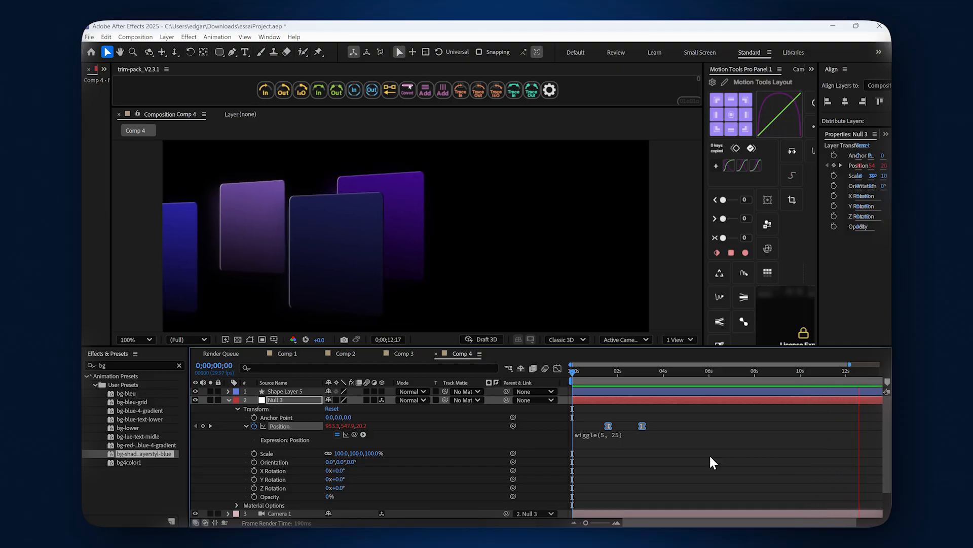
left_click(228, 401)
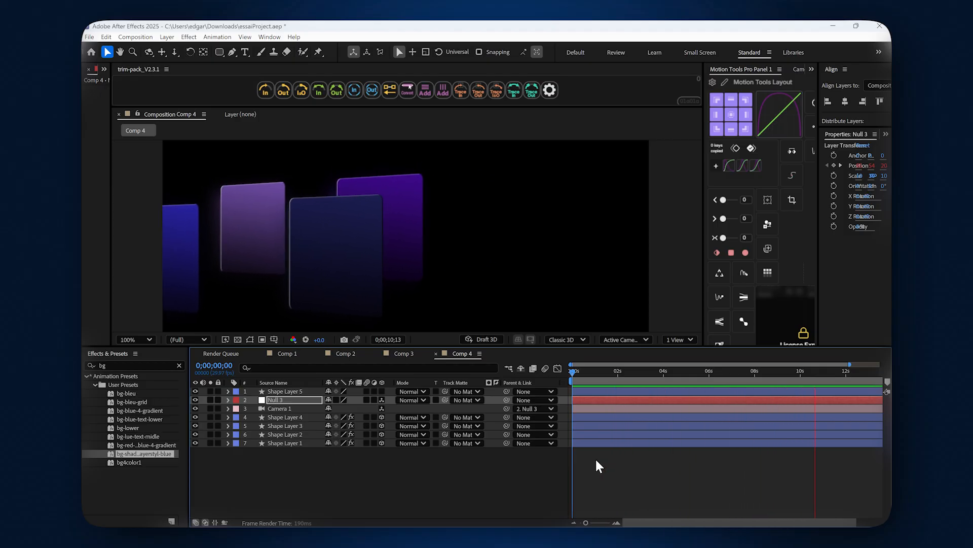
Enable motion blur on all layers of Comp 4 and deselect them
left_click(582, 370)
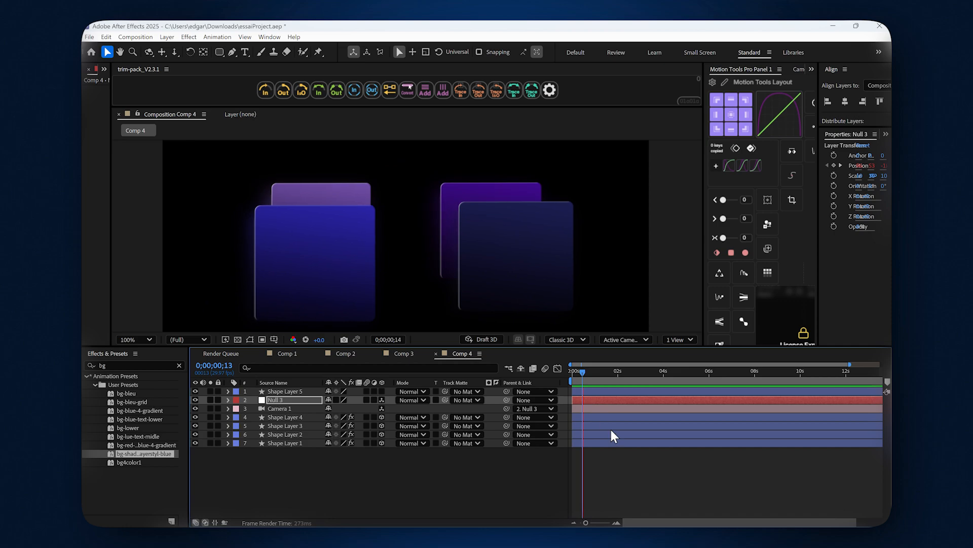
key("space")
key("ctrl+a")
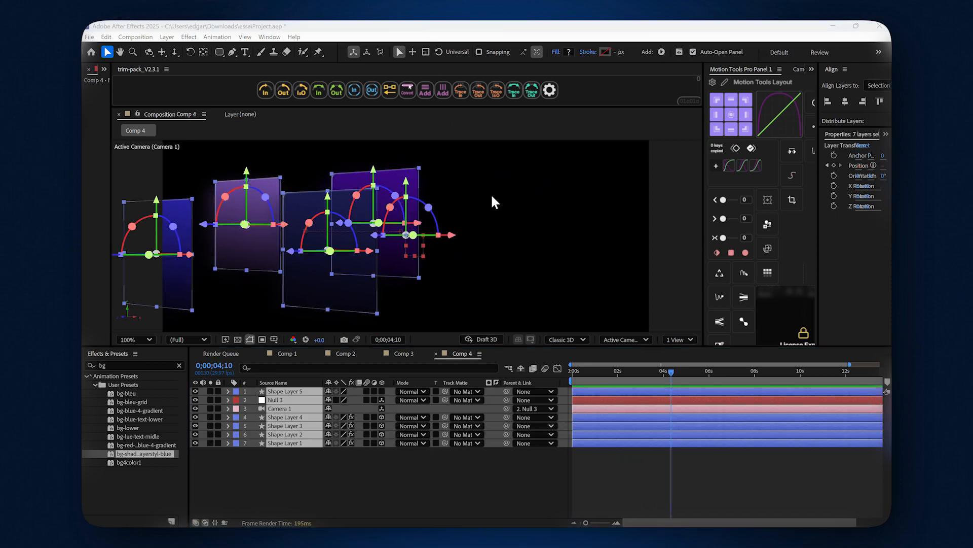
left_click(367, 390)
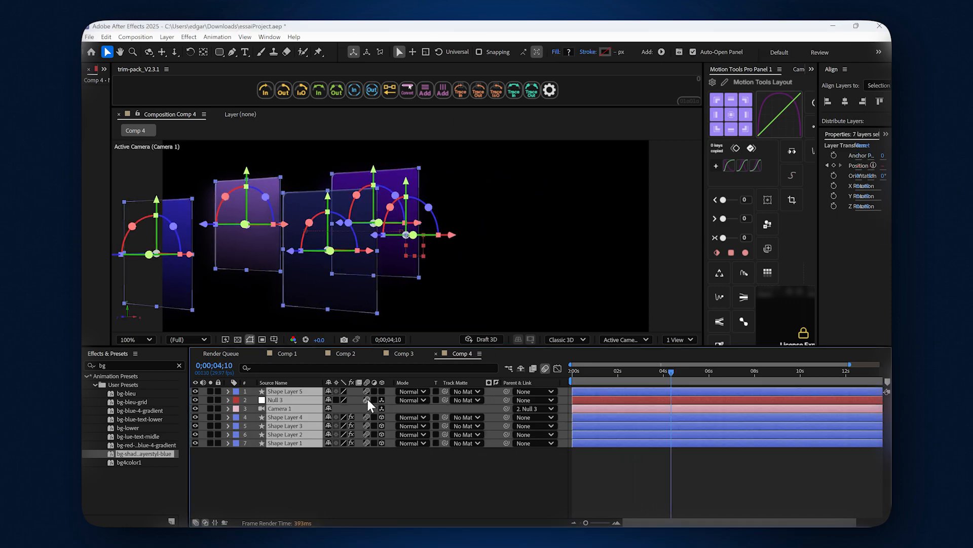
key("ctrl+shift+a")
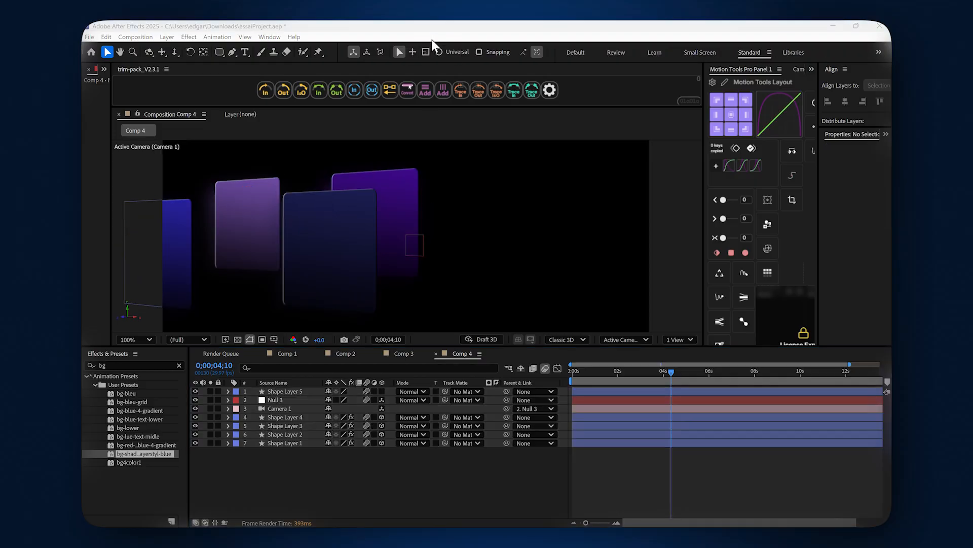
Review the motion blur shutter angle and shutter phase in Comp 4's advanced composition settings
left_click(480, 353)
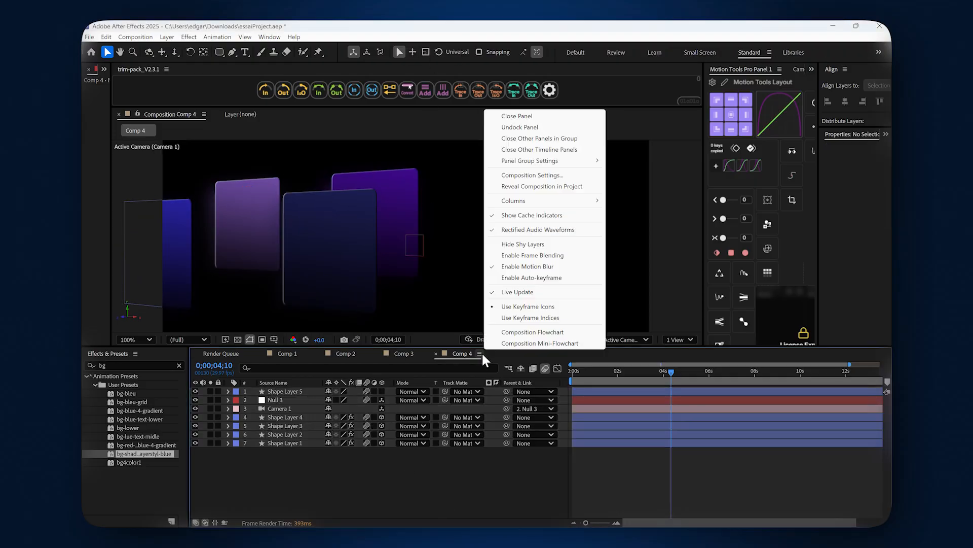
left_click(537, 175)
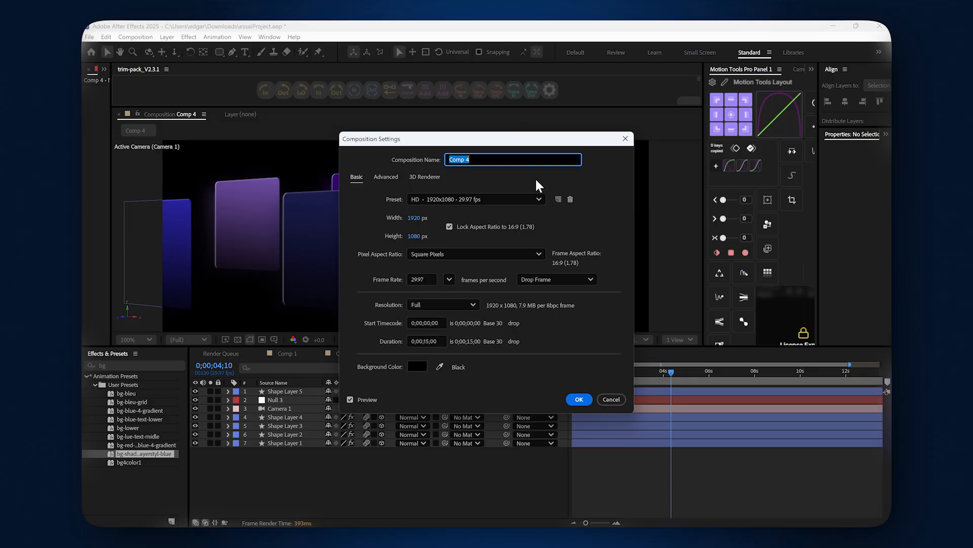
left_click(386, 176)
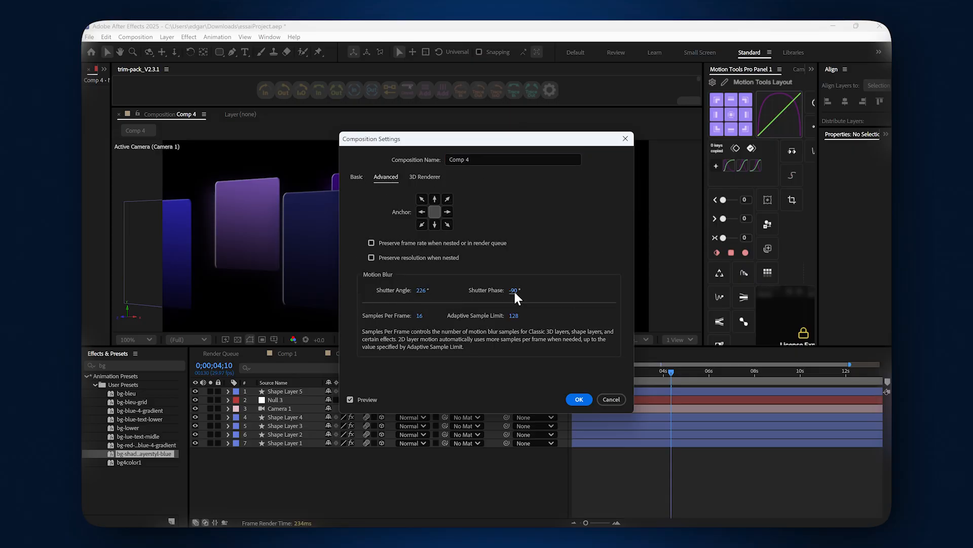
left_click(579, 399)
Return to the beginning of the timeline and preview the camera move with motion blur
left_click_drag(674, 375, 557, 370)
key("space")
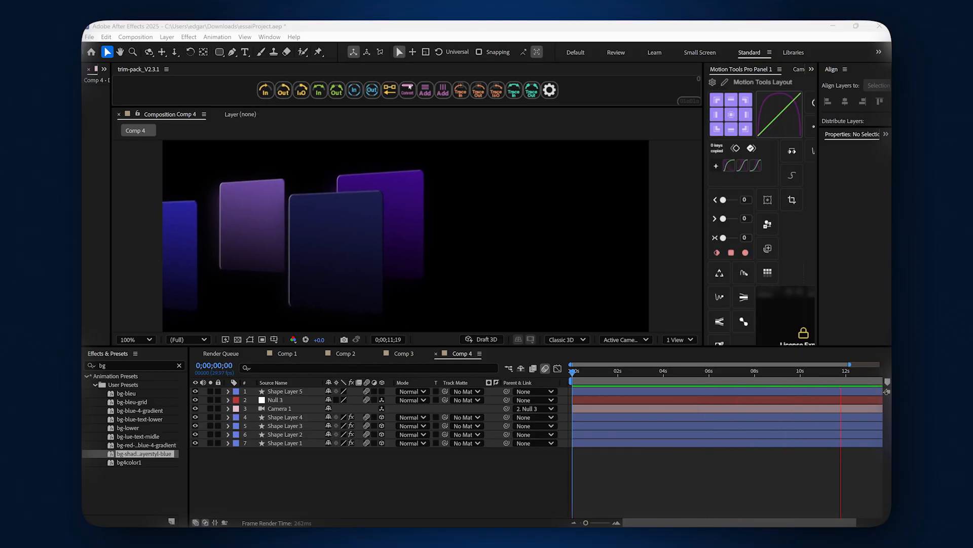
key("space")
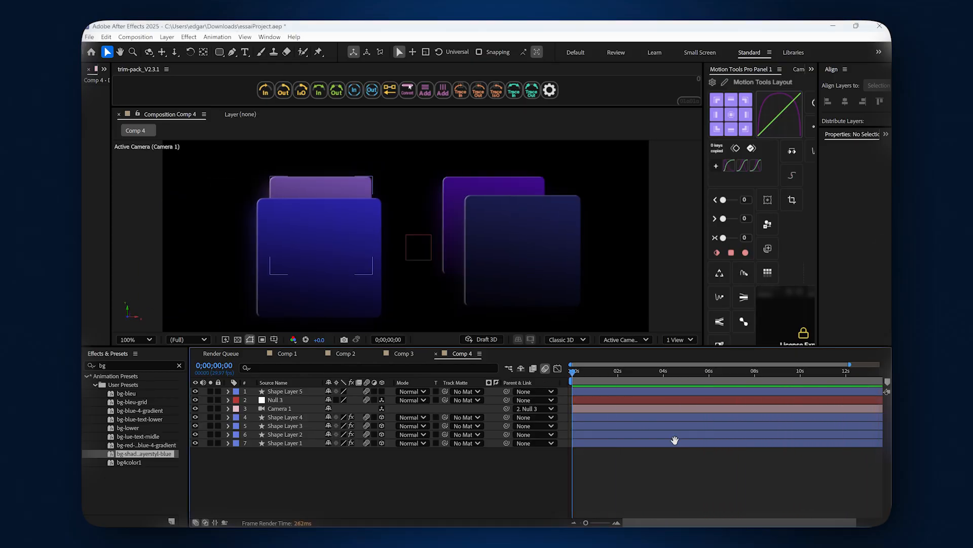
key("space")
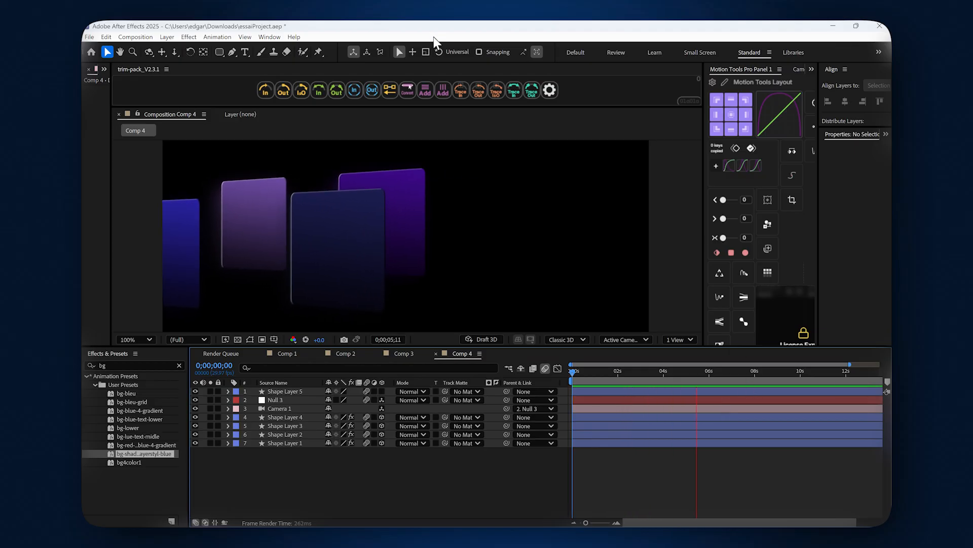
key("space")
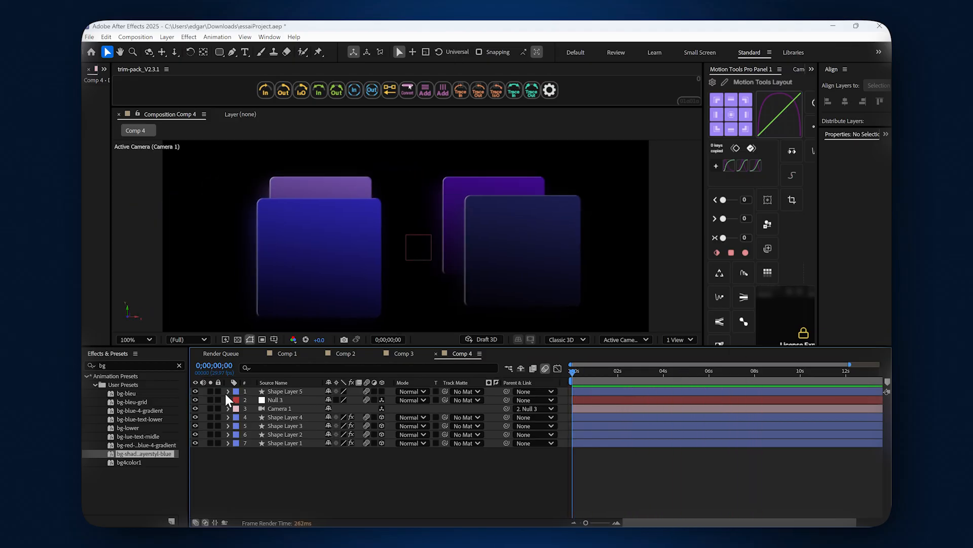
Expand Camera 1's Camera Options and turn on Depth of Field
left_click(228, 409)
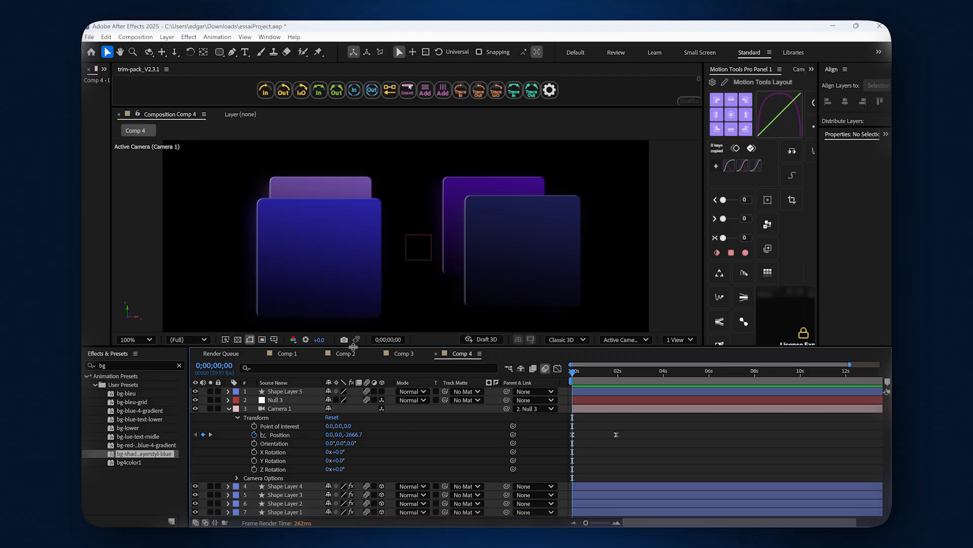
left_click_drag(353, 347, 353, 294)
left_click(236, 426)
scroll(355, 399, "down", 2)
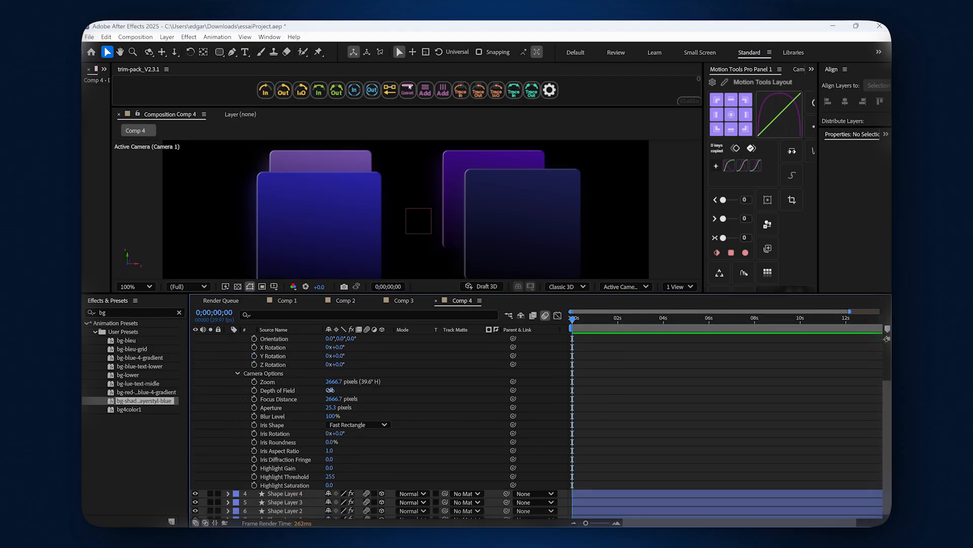
left_click(329, 390)
Set Camera 1's Focus Distance to 2984.7 pixels, Aperture to 909.3 pixels and Blur Level to 327%, and check the blur at about 1.5 seconds
left_click_drag(329, 403, 638, 378)
left_click_drag(332, 408, 432, 406)
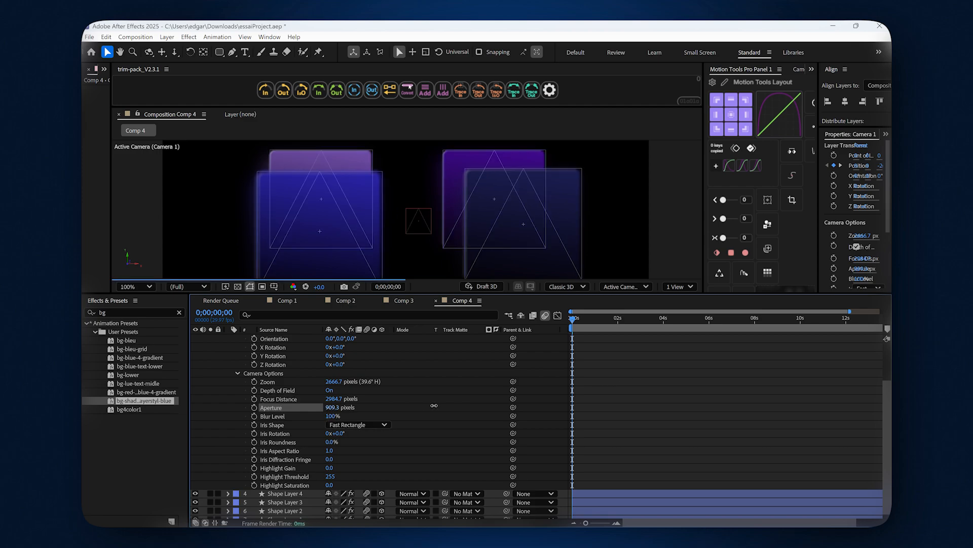
left_click_drag(330, 412, 437, 412)
left_click_drag(575, 318, 602, 370)
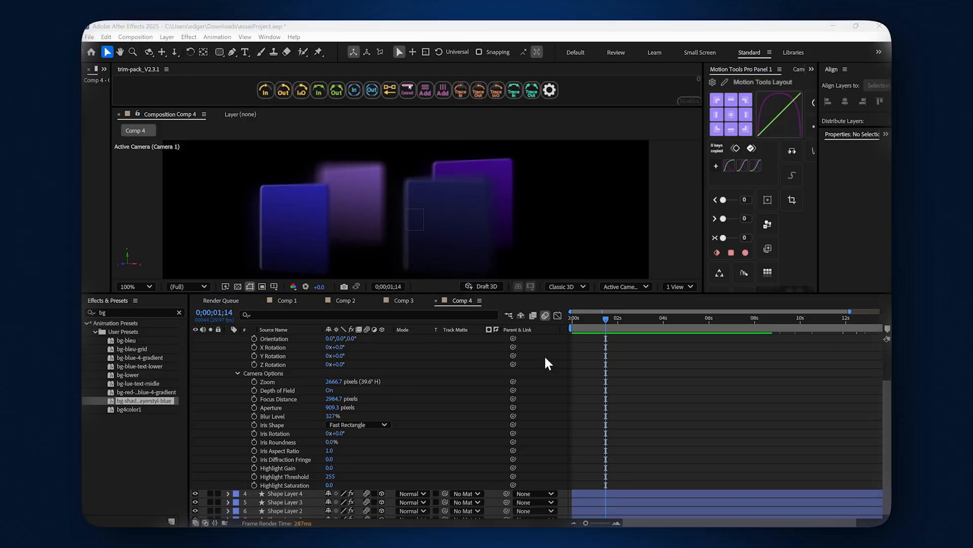
Collapse Camera 1's properties and link its focus distance to its point of interest
scroll(544, 363, "up", 5)
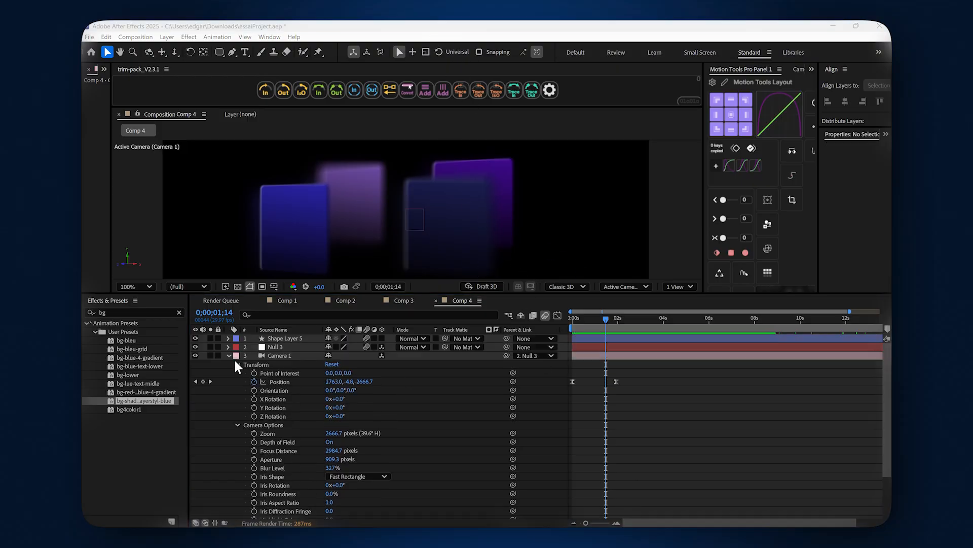
left_click(228, 355)
mouse_move(194, 350)
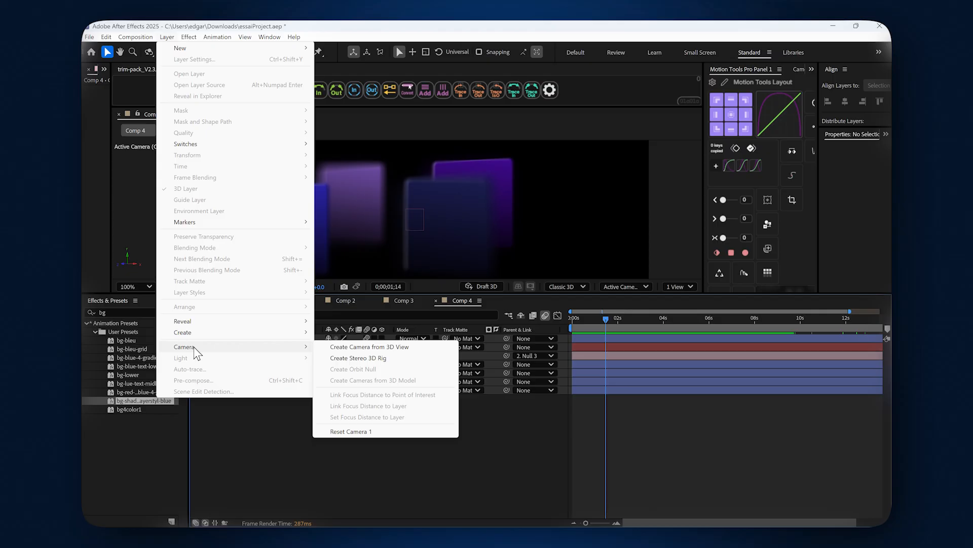
left_click(282, 371)
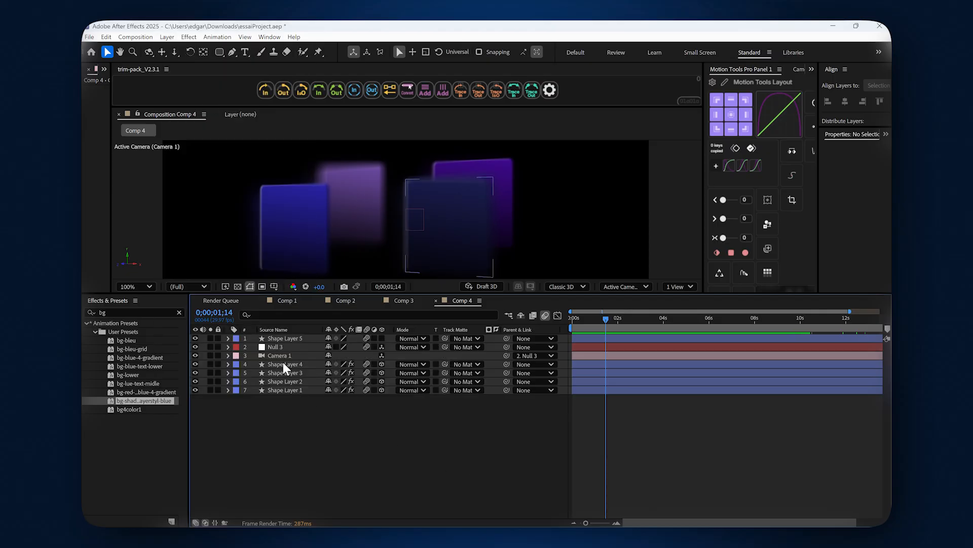
left_click(285, 354)
left_click(168, 37)
mouse_move(203, 348)
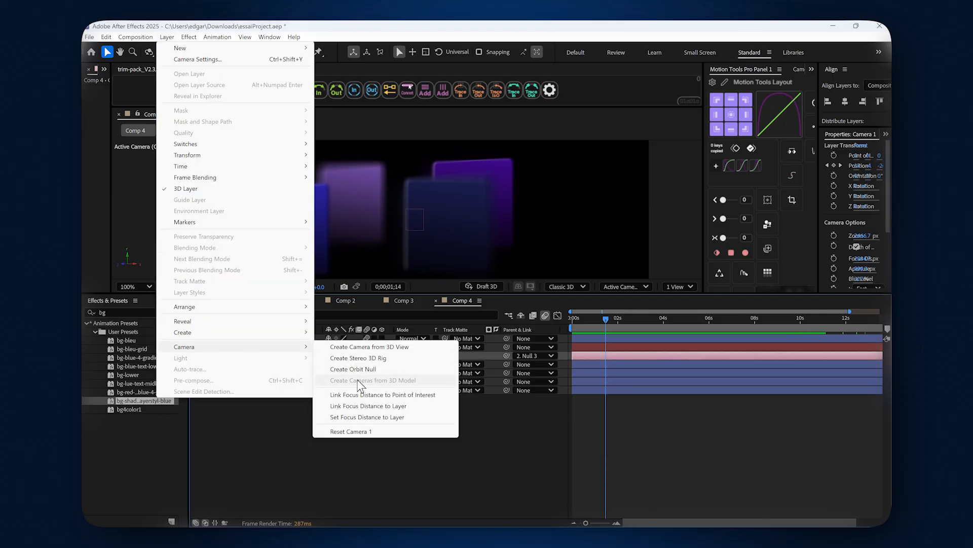
left_click(384, 395)
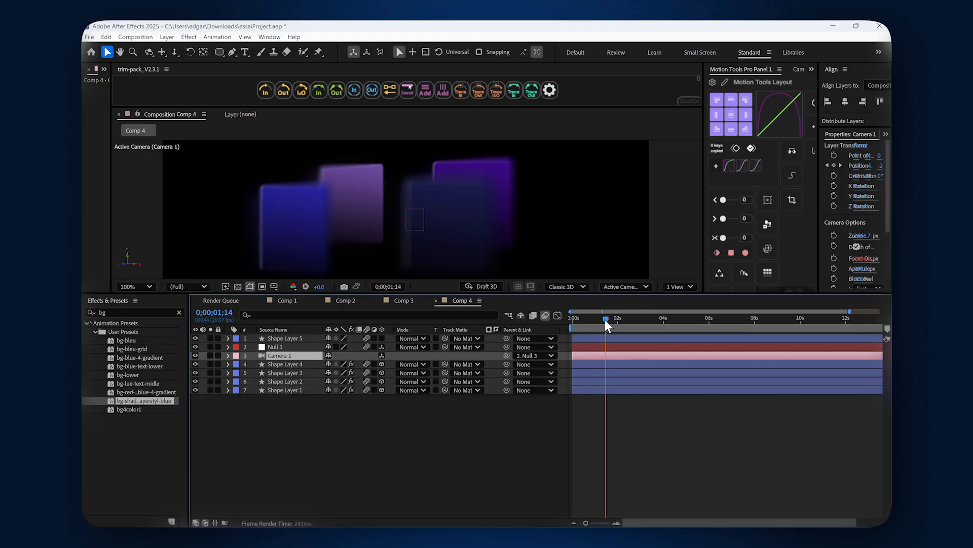
Check the focus at the start of the timeline and reapply the link from focus distance to point of interest
left_click_drag(604, 319, 564, 319)
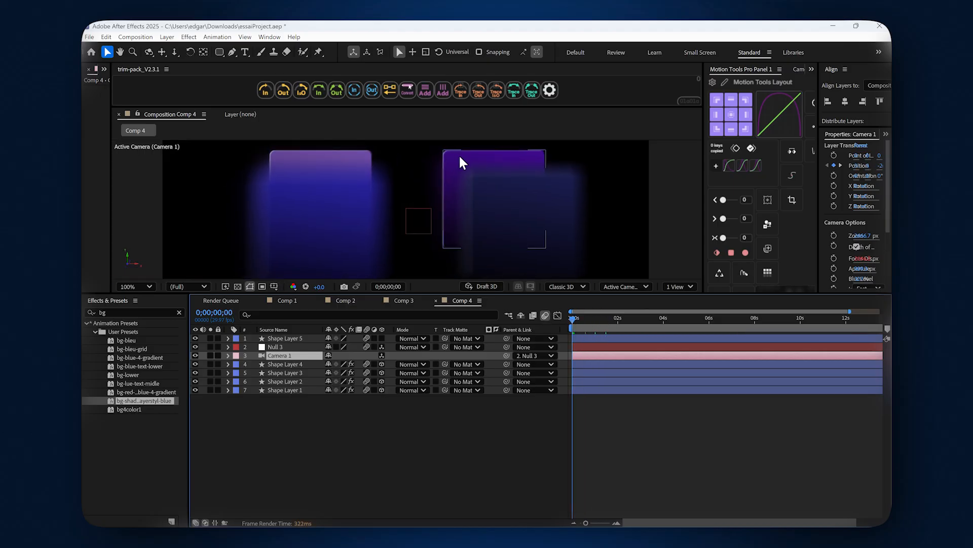
mouse_move(576, 321)
left_mouse_down()
mouse_move(793, 330)
mouse_move(573, 336)
left_mouse_up()
left_click(167, 37)
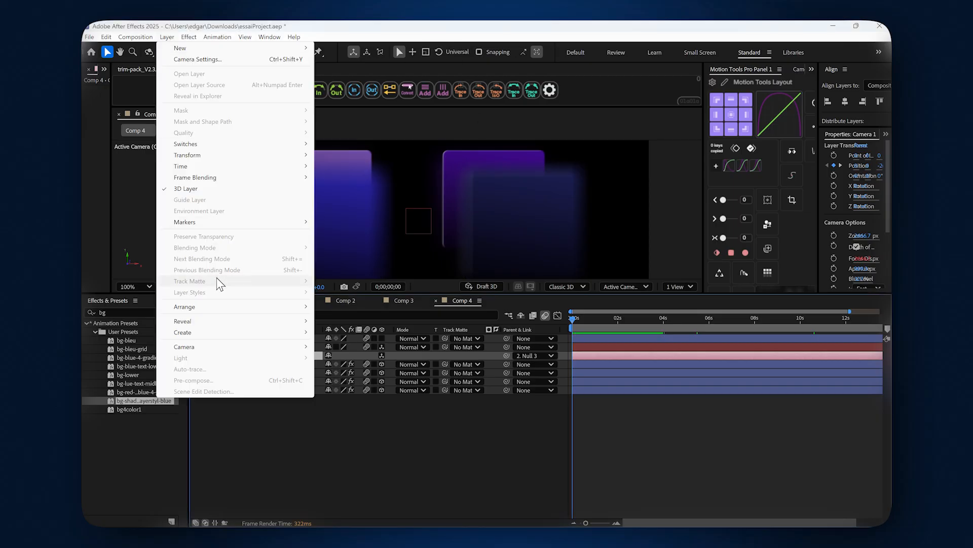
mouse_move(248, 348)
left_click(384, 396)
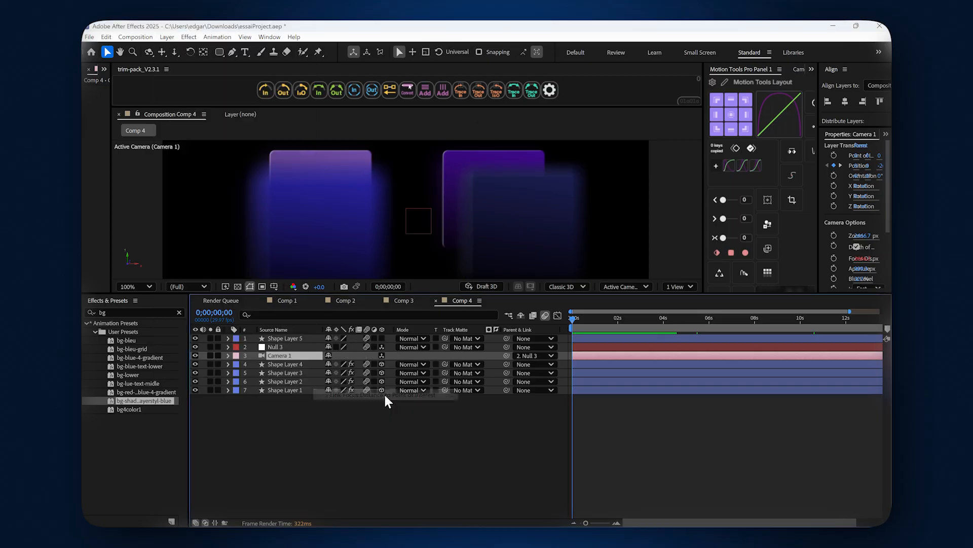
Try to set the focus distance to a layer with only Camera 1 selected
left_click(167, 37)
mouse_move(227, 345)
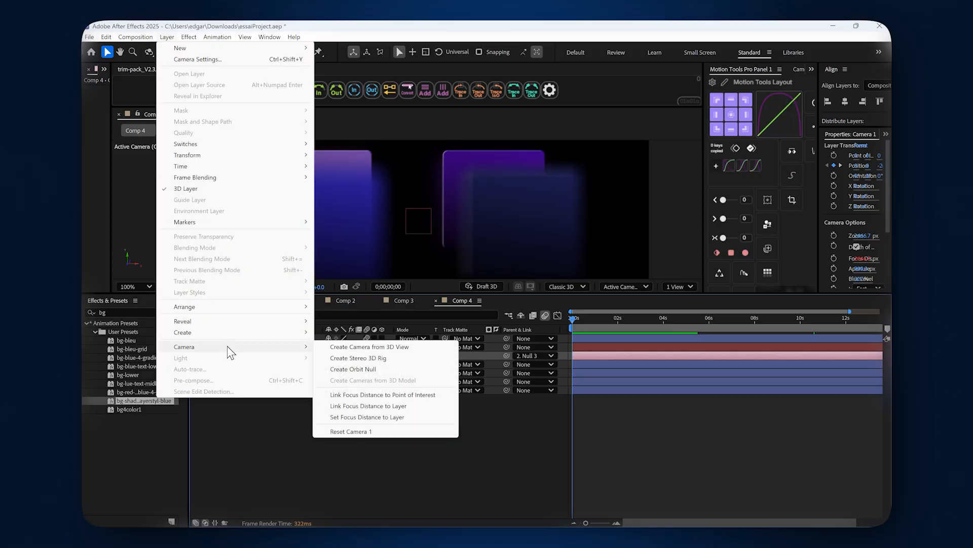
left_click(393, 418)
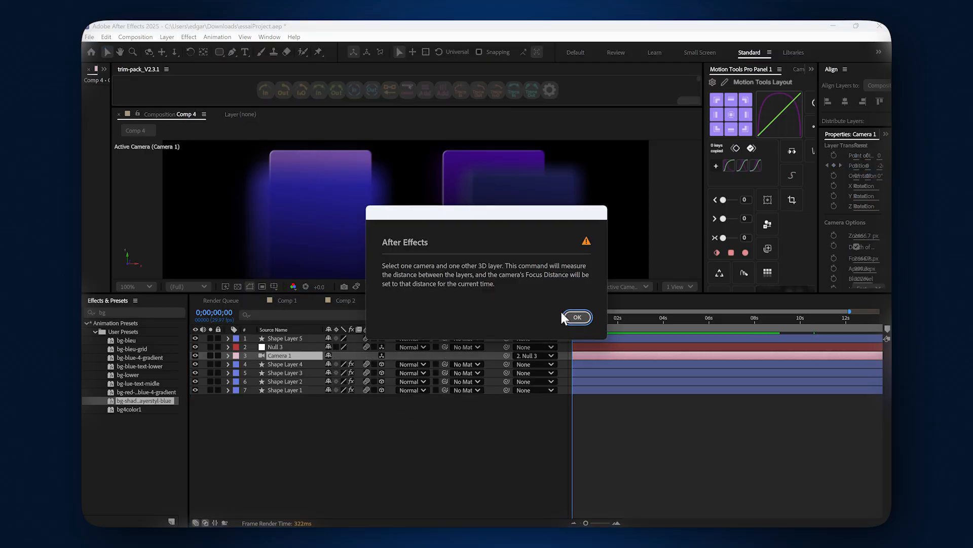
left_click(577, 316)
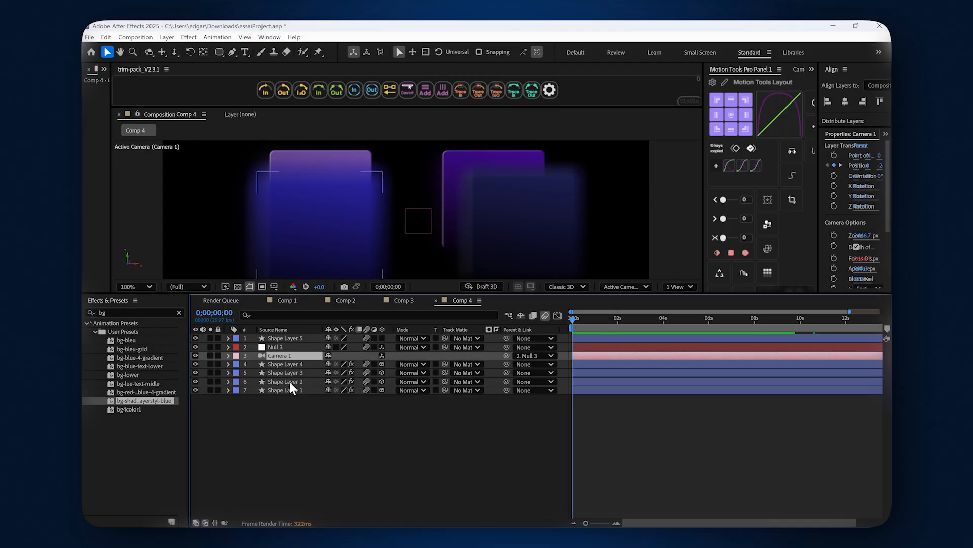
left_click(290, 382, "shift")
left_click(322, 397)
left_click(287, 355)
left_click(292, 381, "ctrl")
left_click(90, 39)
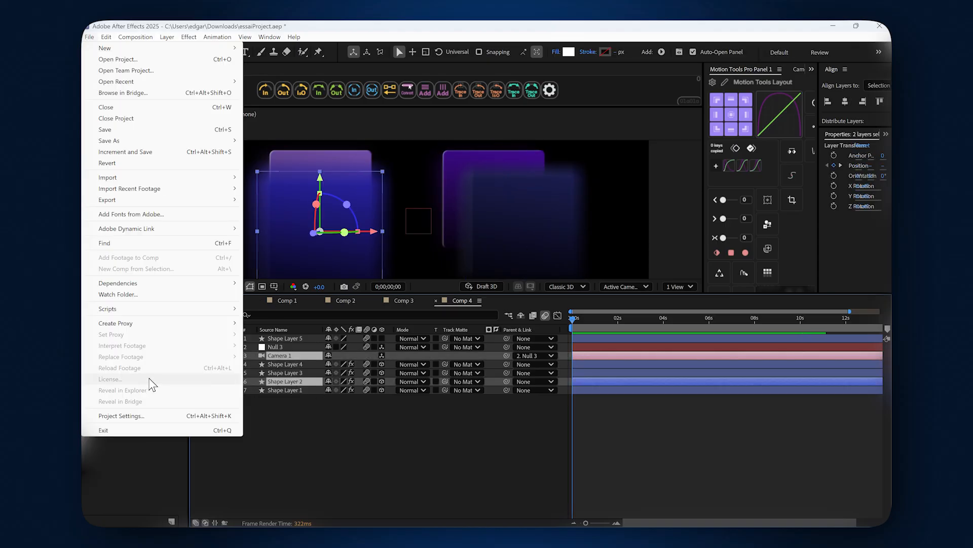
left_click(300, 419)
Select Camera 1 together with Shape Layer 2 and try to set the camera's focus distance to that layer
left_click(282, 356)
left_click(288, 382, "shift")
left_click(284, 356)
left_click(285, 381, "ctrl")
left_click(167, 37)
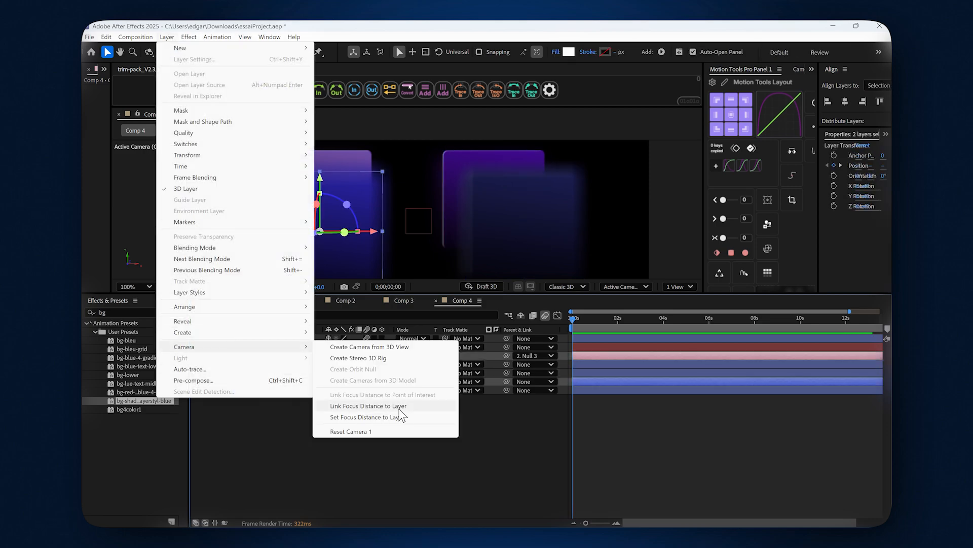
left_click(384, 415)
left_click_drag(583, 318, 562, 319)
left_click(167, 37)
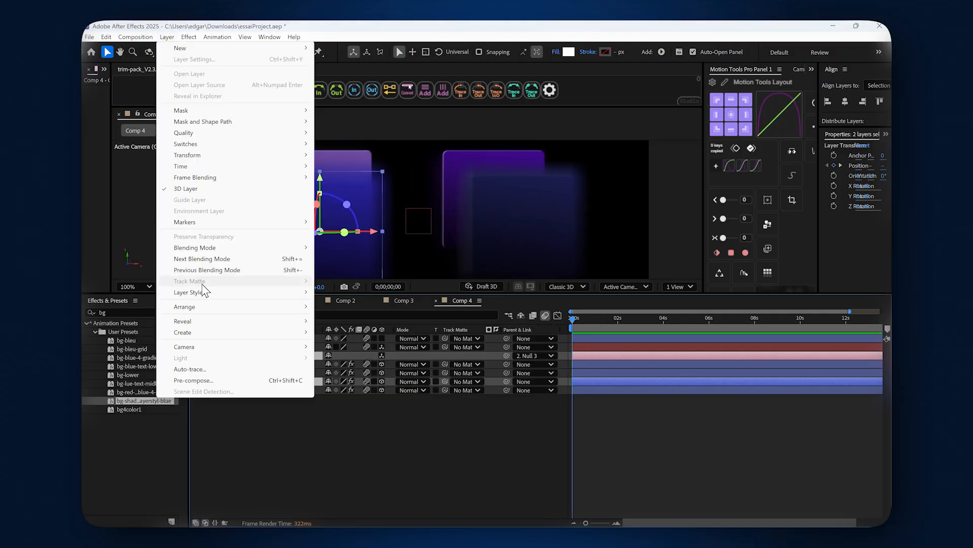
mouse_move(267, 350)
left_click(367, 416)
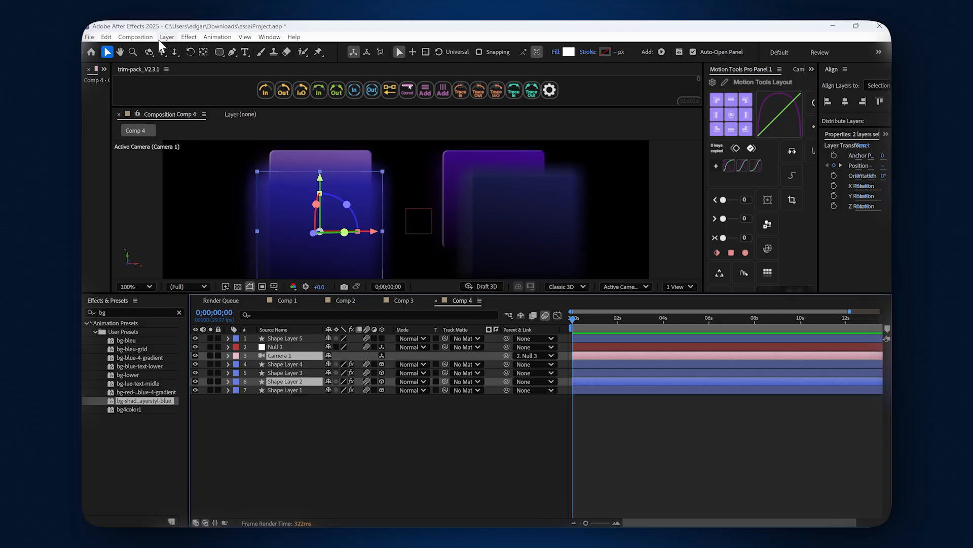
Link Camera 1's focus distance to Shape Layer 2, overriding the existing expression, and check the focus at the start of the timeline
left_click(167, 37)
mouse_move(263, 345)
left_click(361, 406)
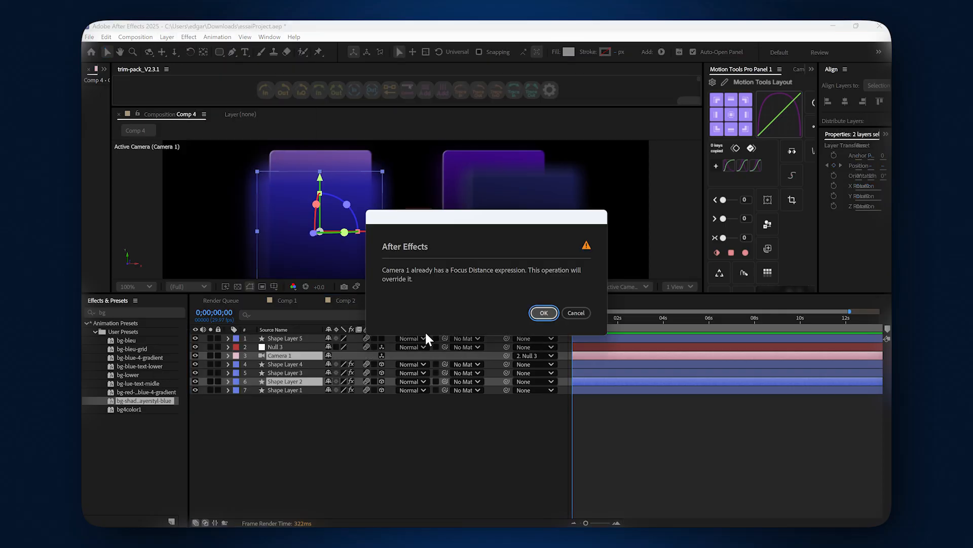
left_click(543, 313)
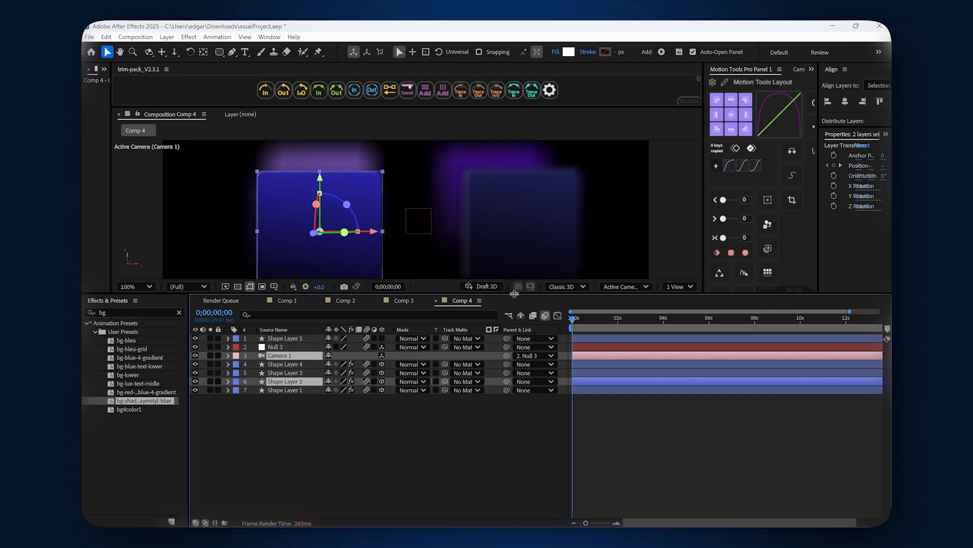
left_click(575, 318)
left_click_drag(574, 318, 552, 318)
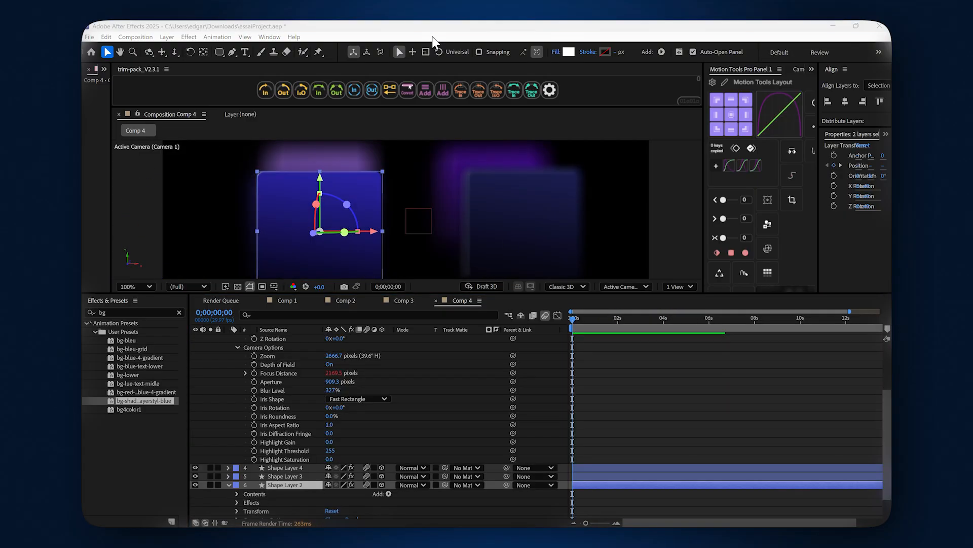
Set Camera 1's Zoom to 3053.7 pixels and Highlight Gain to 44, and adjust its Iris Aspect Ratio
left_click_drag(333, 356, 649, 358)
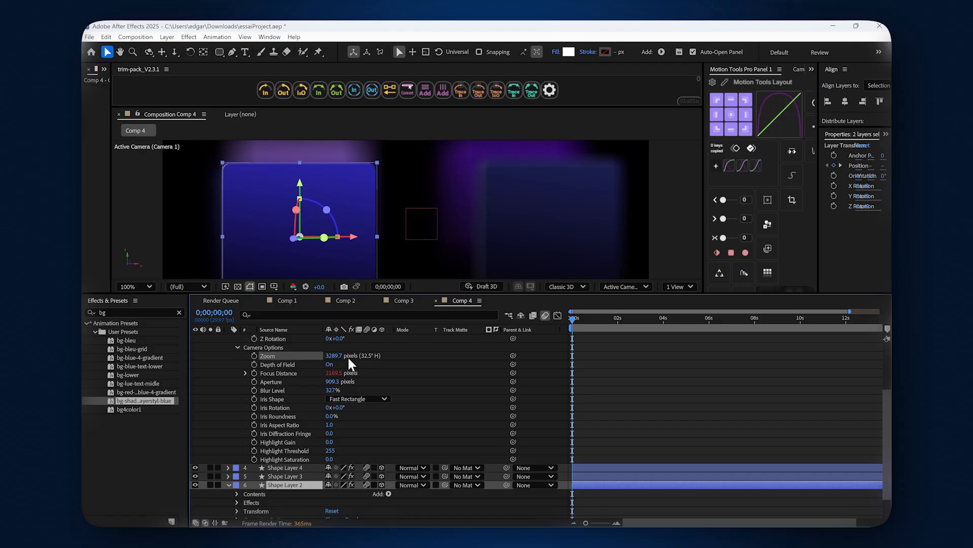
left_click_drag(336, 356, 217, 359)
left_click_drag(331, 442, 354, 449)
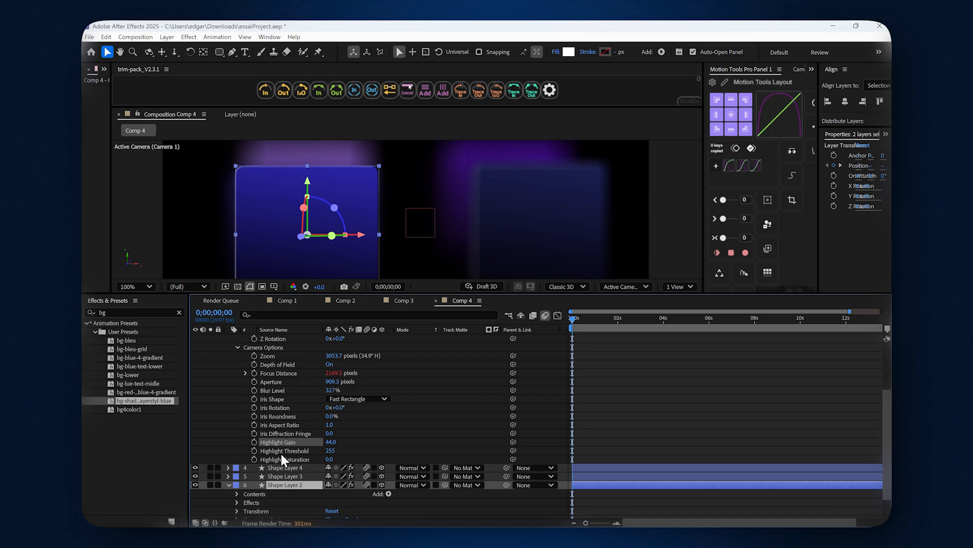
left_click_drag(329, 425, 361, 429)
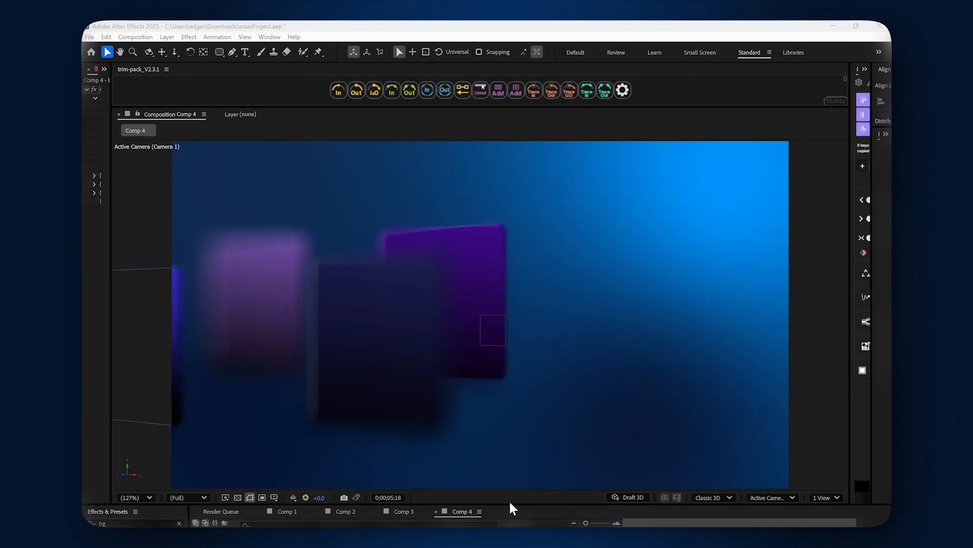
Enlarge the composition view and preview the finished scene from the beginning
left_click_drag(695, 487, 550, 487)
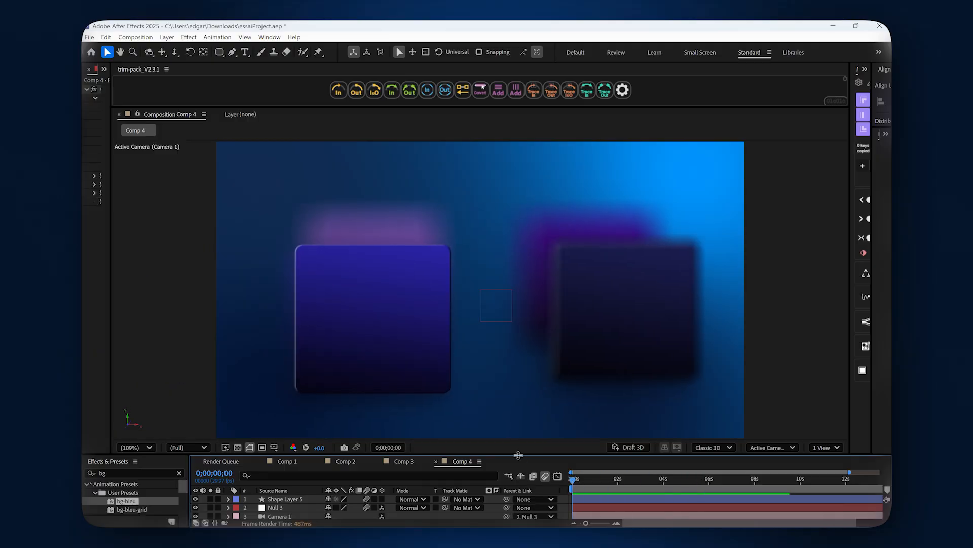
left_click_drag(519, 454, 546, 522)
key("space")
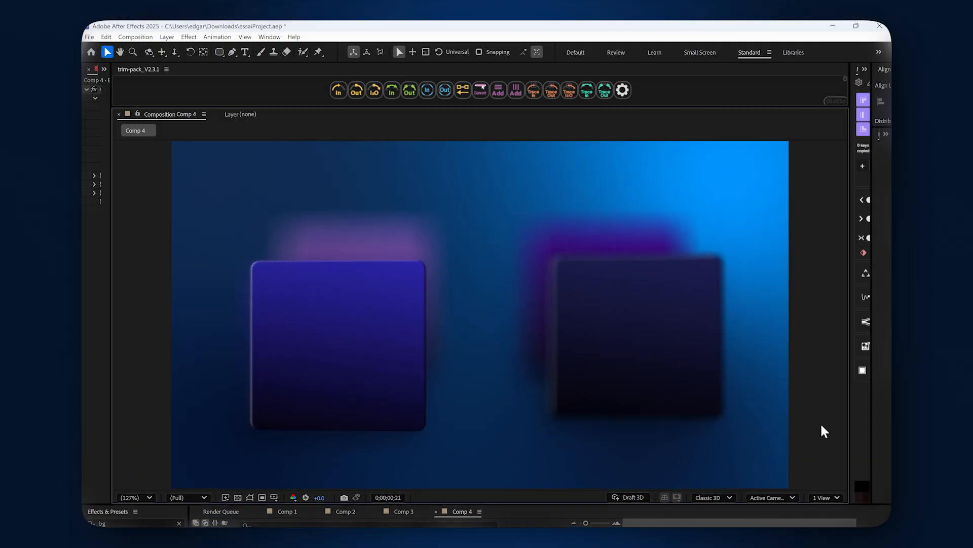